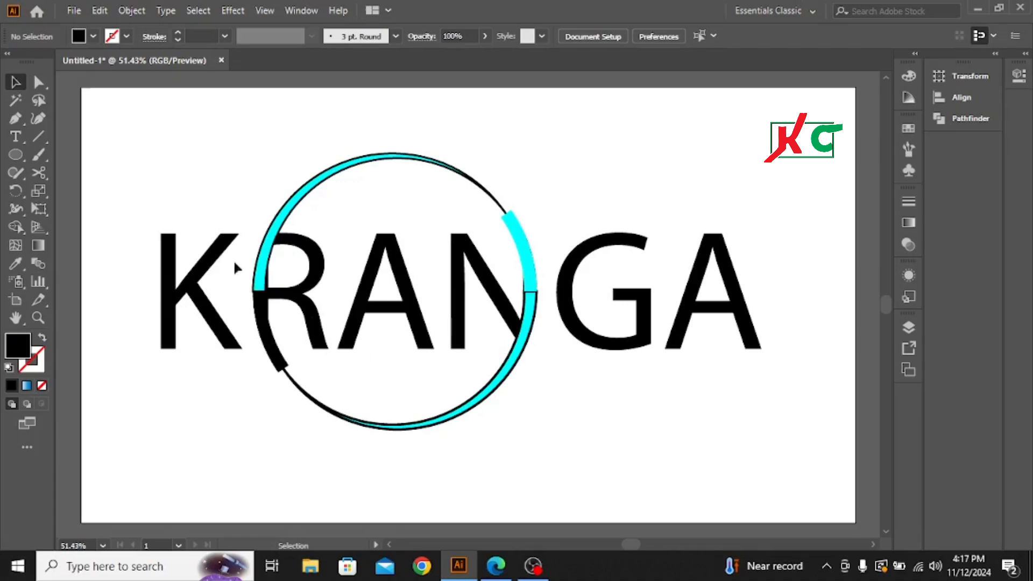
Step: Scale the finished KRANGA logo down to a small reference and place it in the artboard's upper-left corner
drag(130, 222, 741, 451)
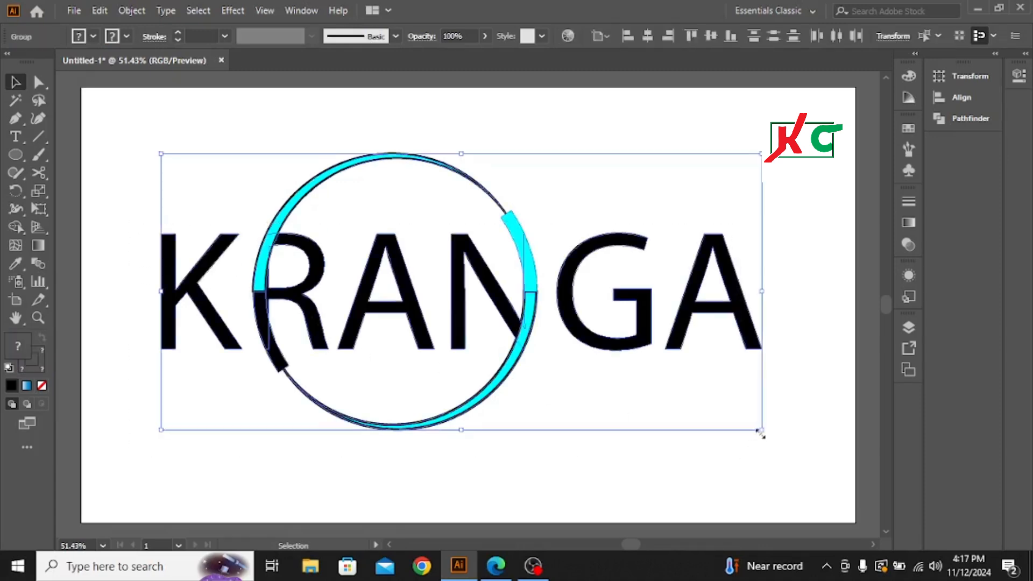
drag(762, 434, 532, 327)
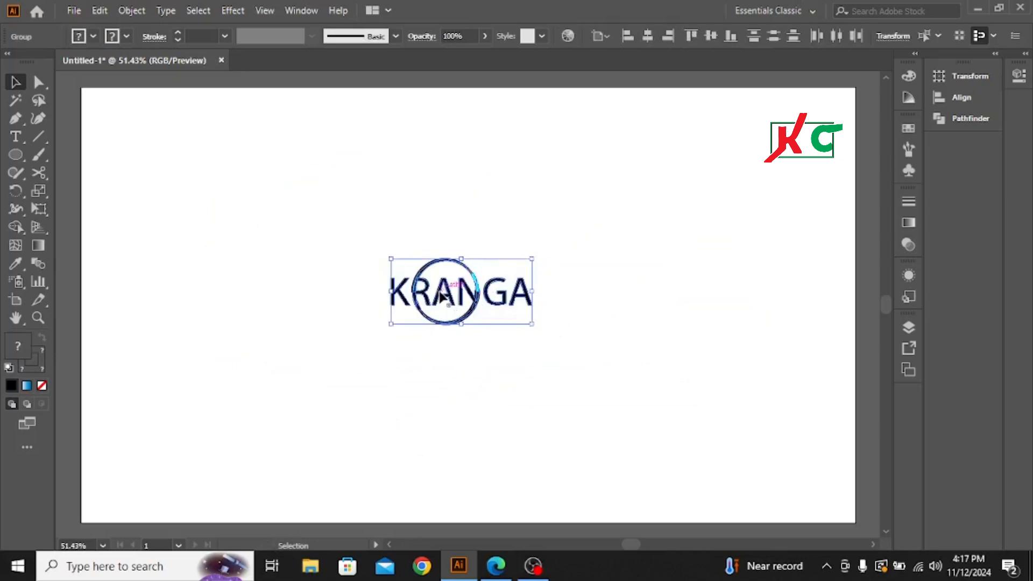
drag(438, 296, 138, 134)
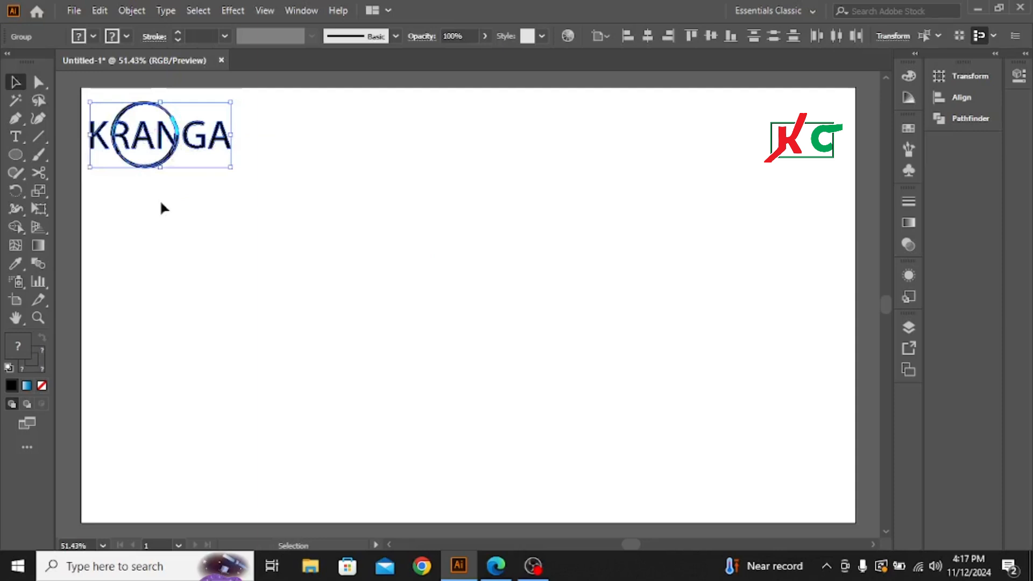
click(213, 263)
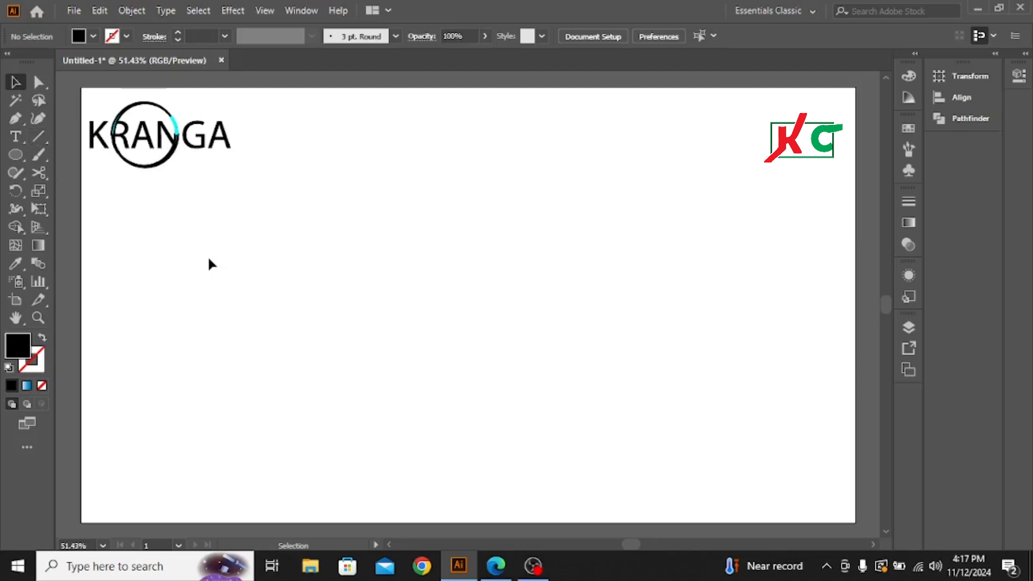
Step: Add placeholder point text near the artboard's centre and scale it up to about 91 pt
click(18, 138)
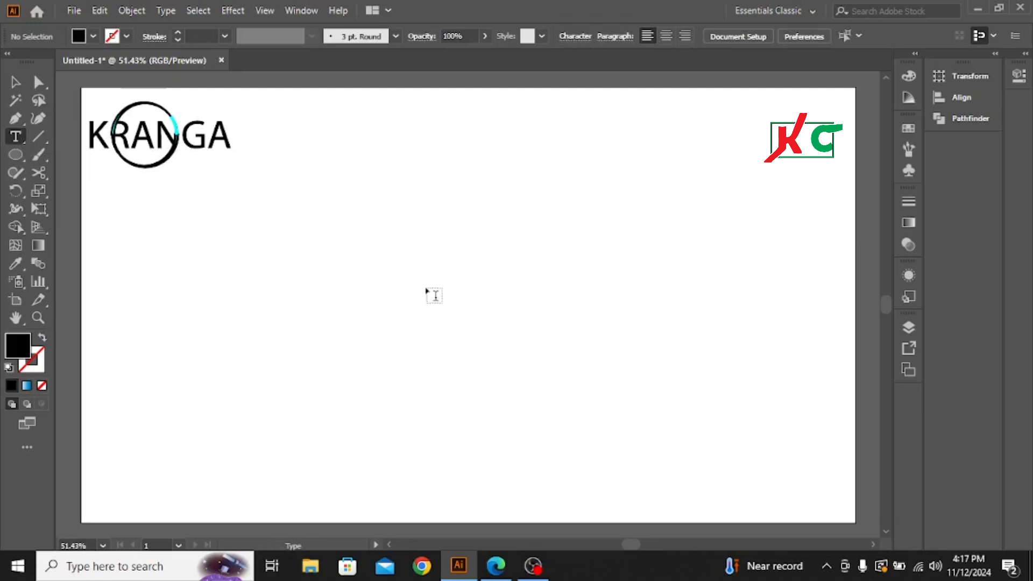
click(428, 273)
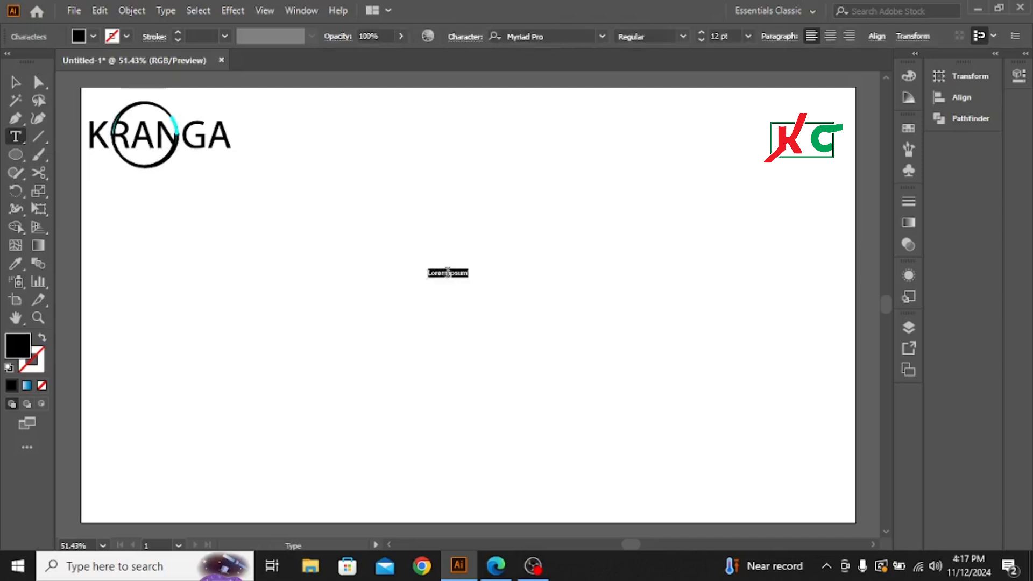
click(446, 269)
click(16, 83)
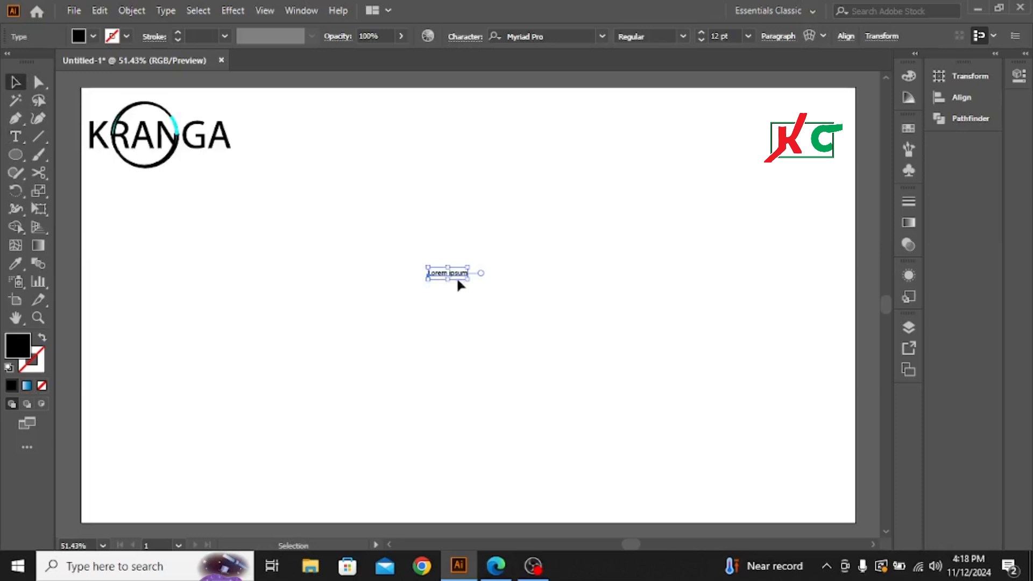
double_click(458, 273)
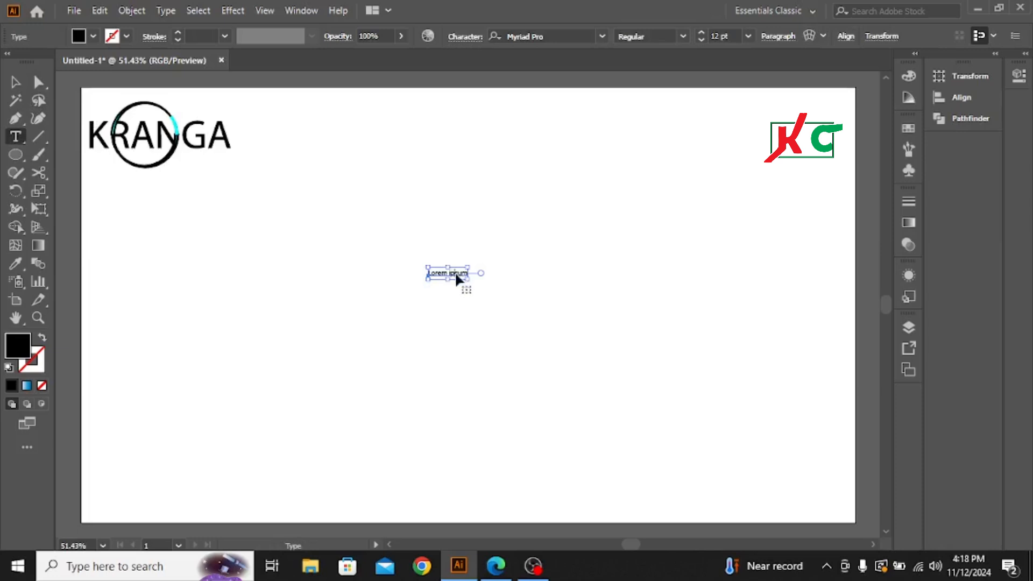
click(16, 82)
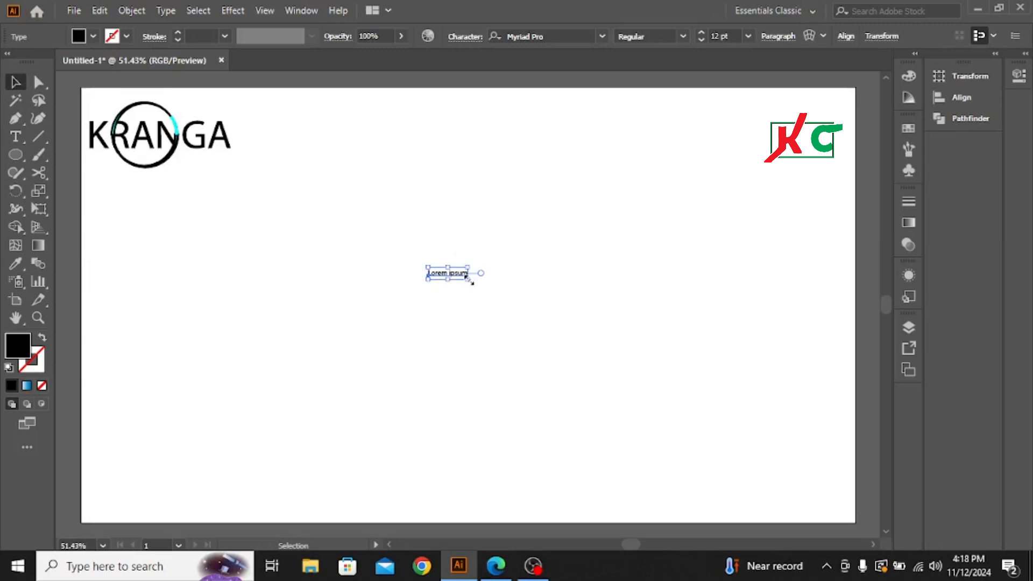
drag(467, 278, 599, 404)
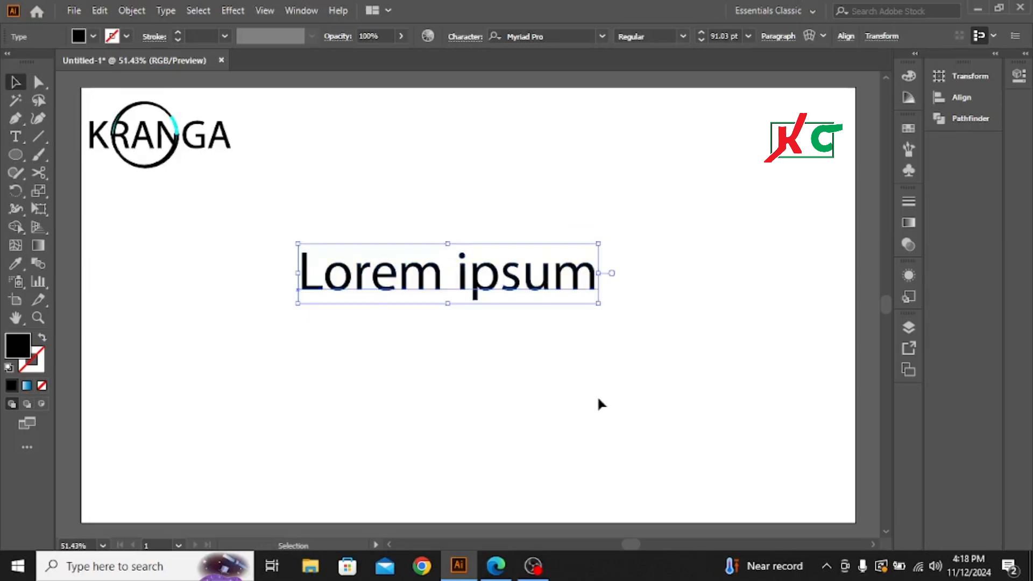
Step: Replace the placeholder text with the word KRANGA in capitals
key(t)
click(549, 277)
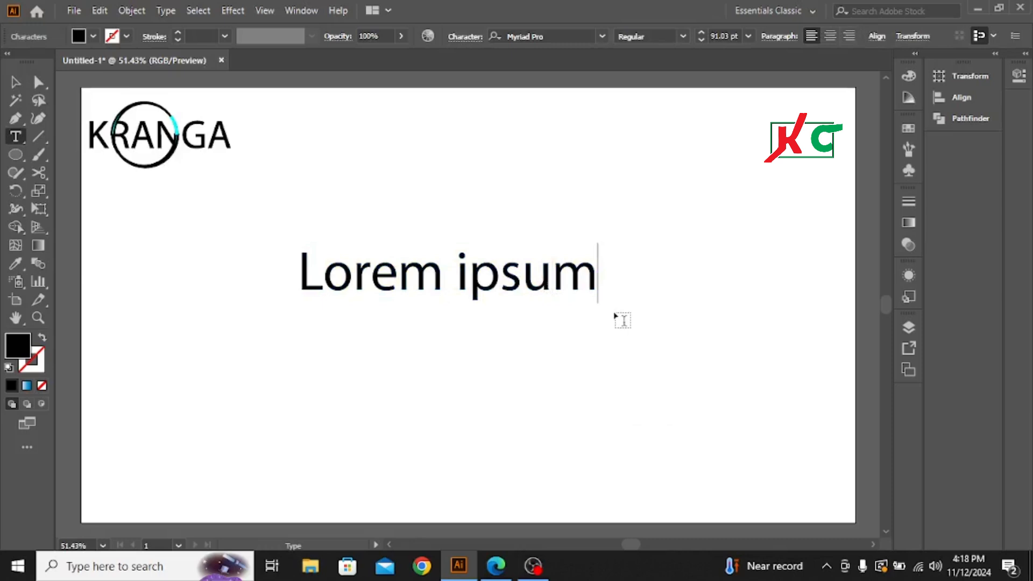
key(BackSpace)
key(BackSpace)
key(BackSpace)
key(BackSpace)
key(BackSpace)
key(BackSpace)
key(BackSpace)
key(BackSpace)
key(BackSpace)
key(BackSpace)
key(BackSpace)
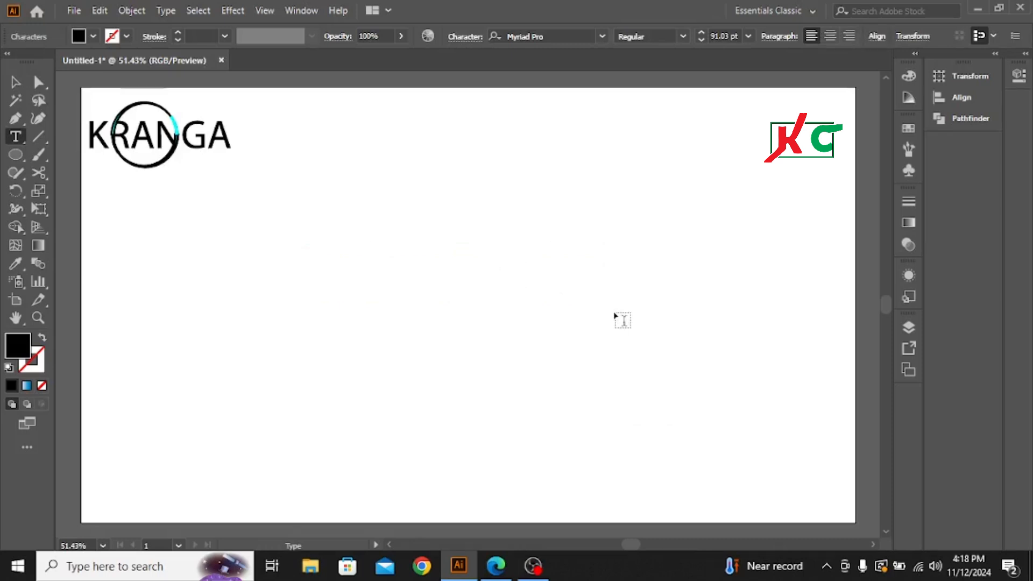
text(KRANGA)
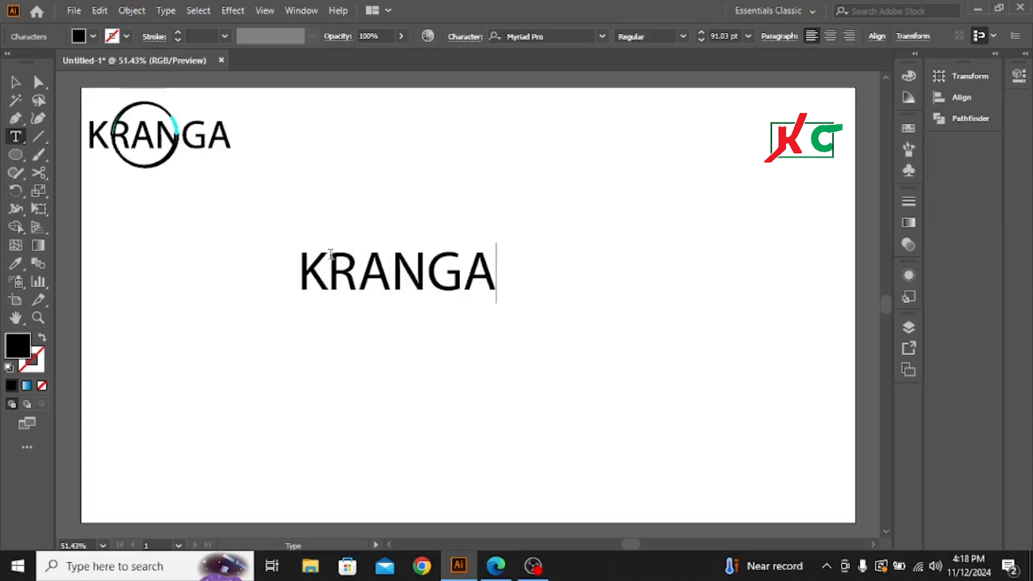
Step: Scale the KRANGA text up to about 247.5 pt and reposition it around the middle of the artboard
click(15, 82)
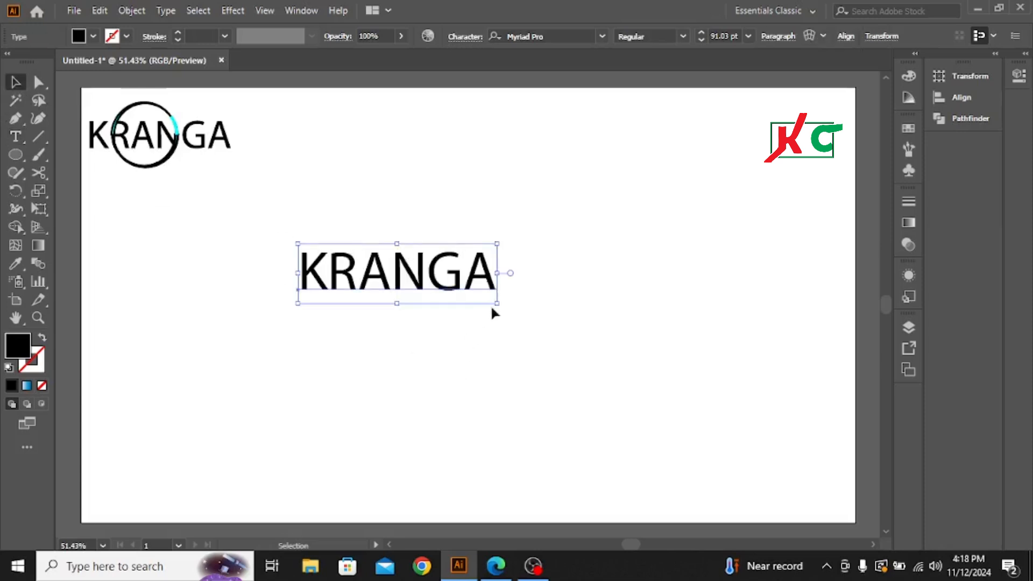
drag(496, 304, 670, 493)
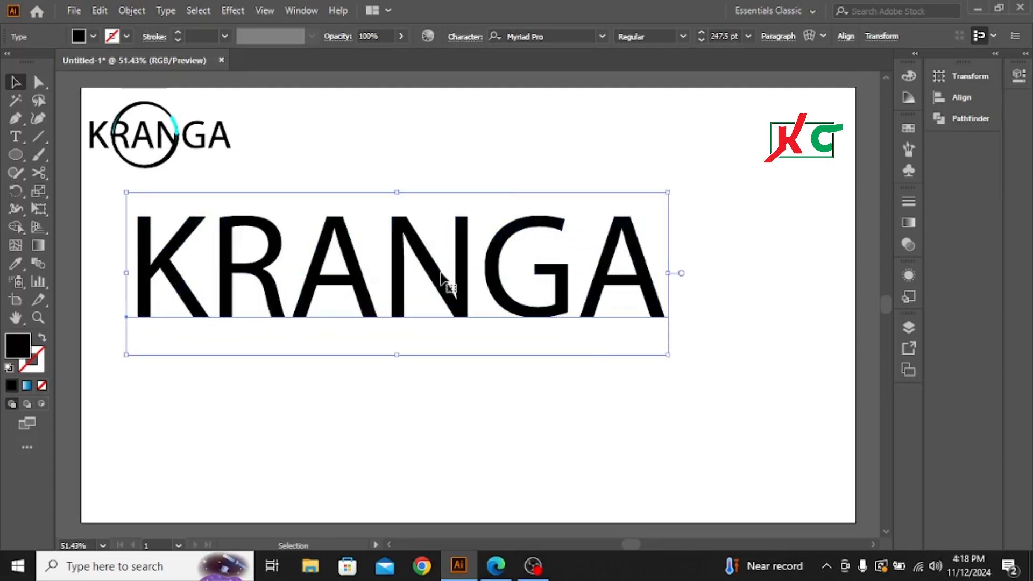
drag(438, 274, 495, 322)
click(544, 430)
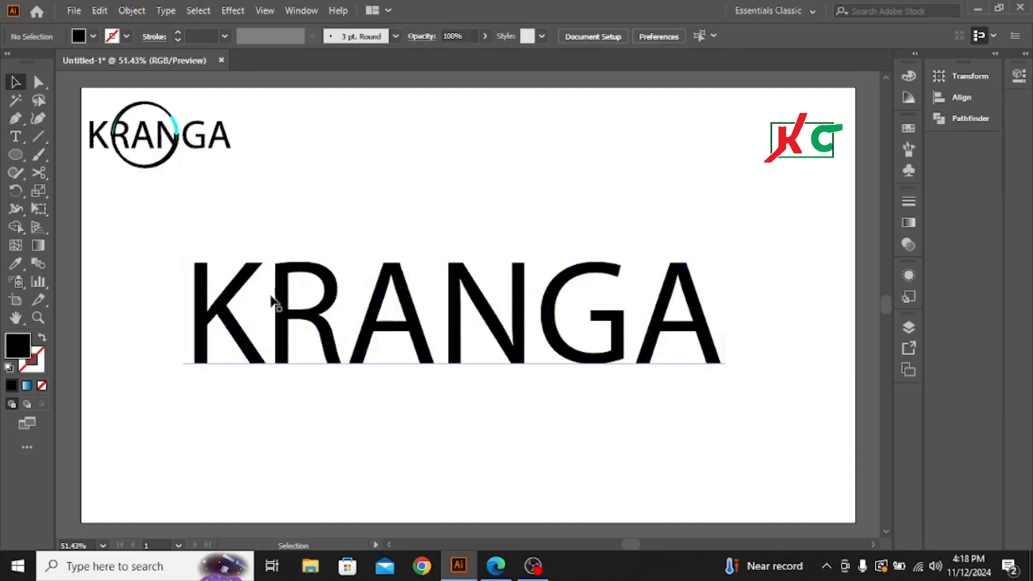
Step: Convert the large KRANGA text to outlines and deselect it
drag(154, 245, 729, 461)
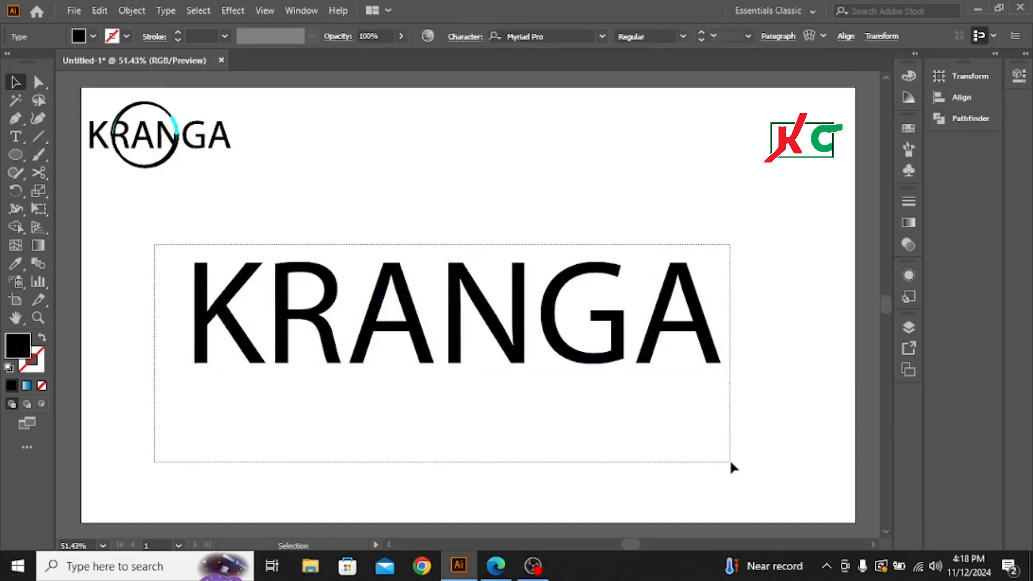
right_click(561, 343)
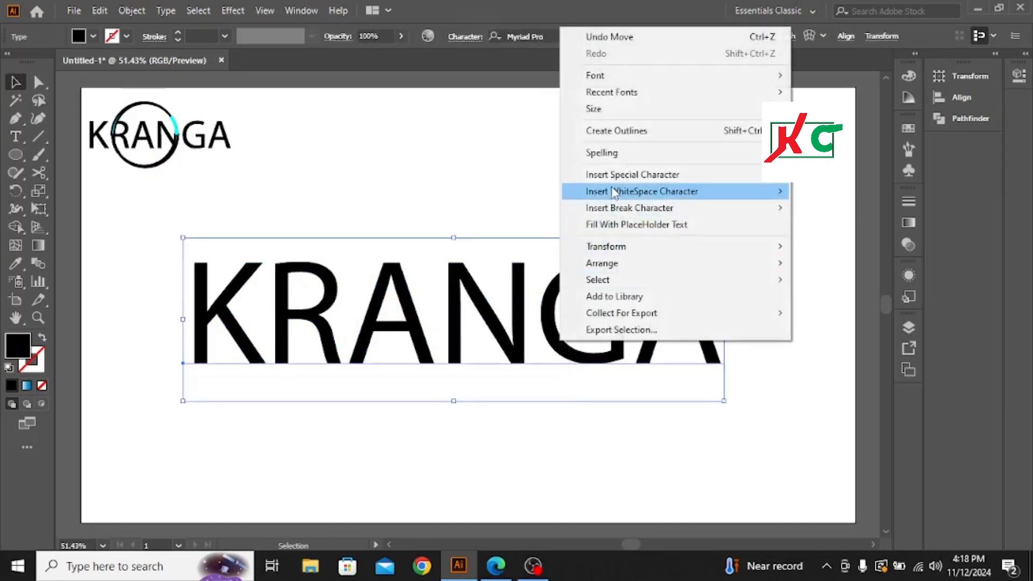
click(627, 131)
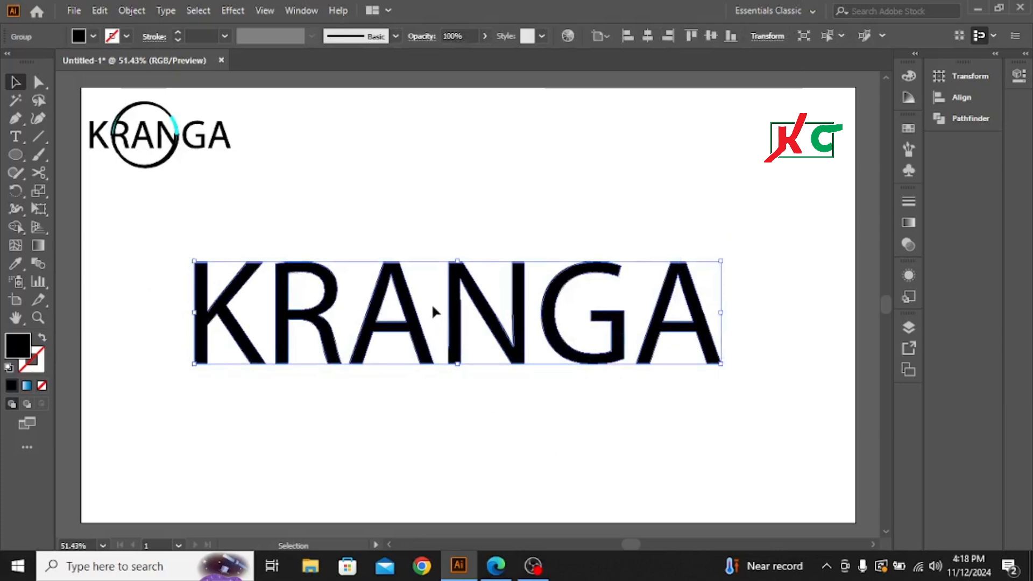
scroll(423, 305, down, 2)
scroll(422, 311, up, 2)
click(421, 209)
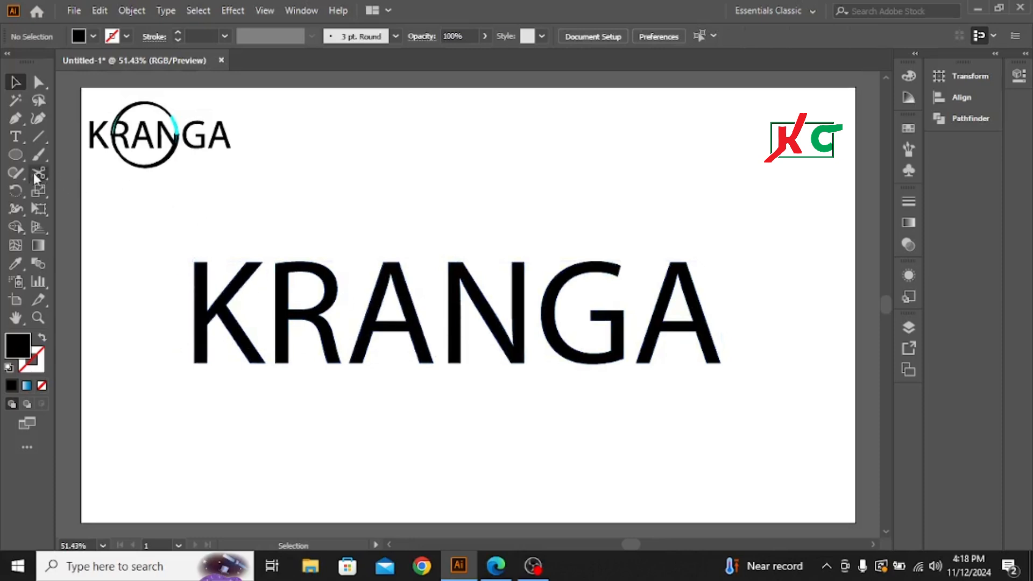
Step: Draw a circle with the Ellipse tool outward from the first A, spanning from the R to the N
click(15, 153)
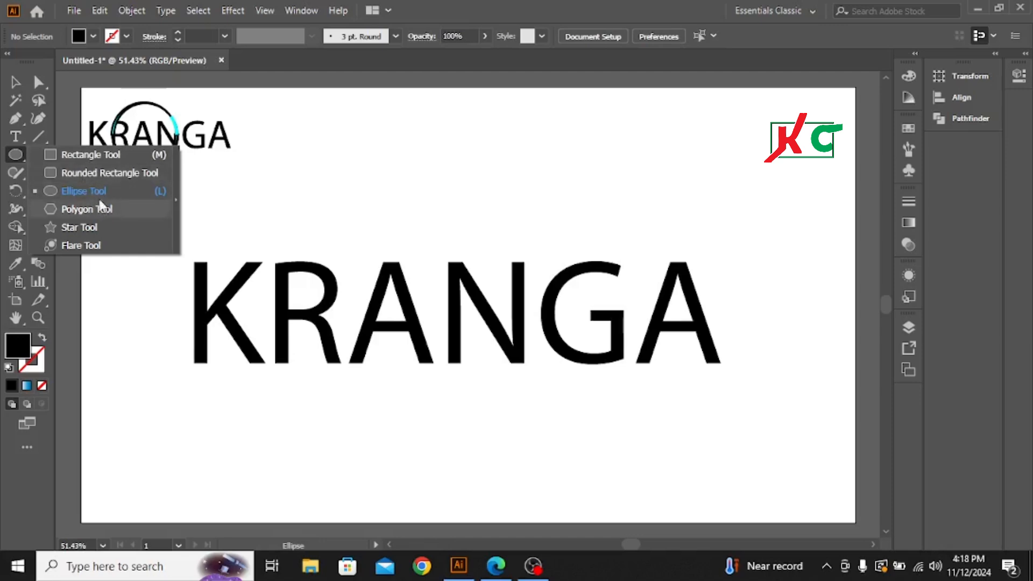
click(83, 191)
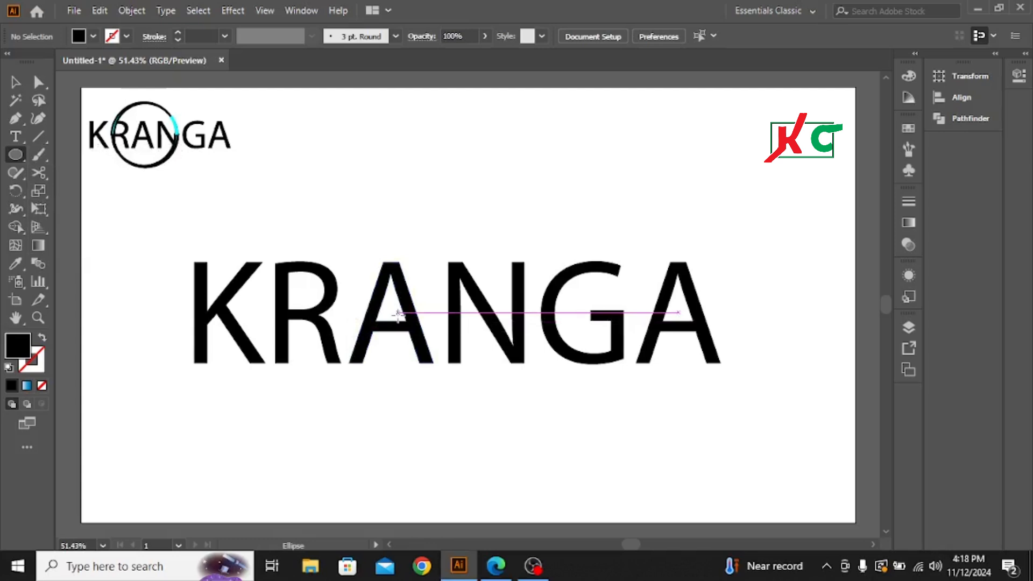
drag(398, 313, 517, 415)
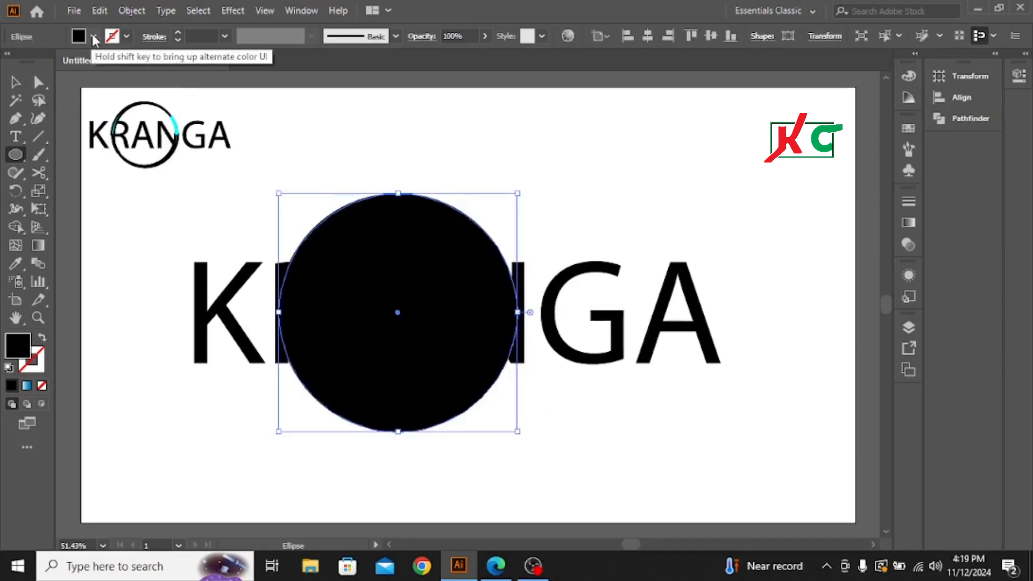
Step: Set the circle's fill to none and give it a black stroke
click(93, 37)
click(11, 63)
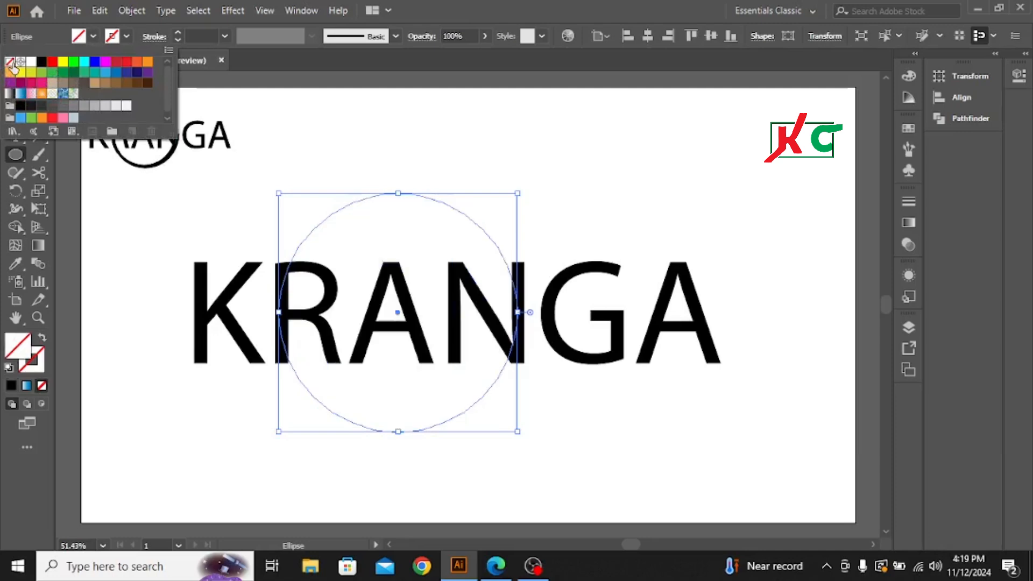
click(125, 38)
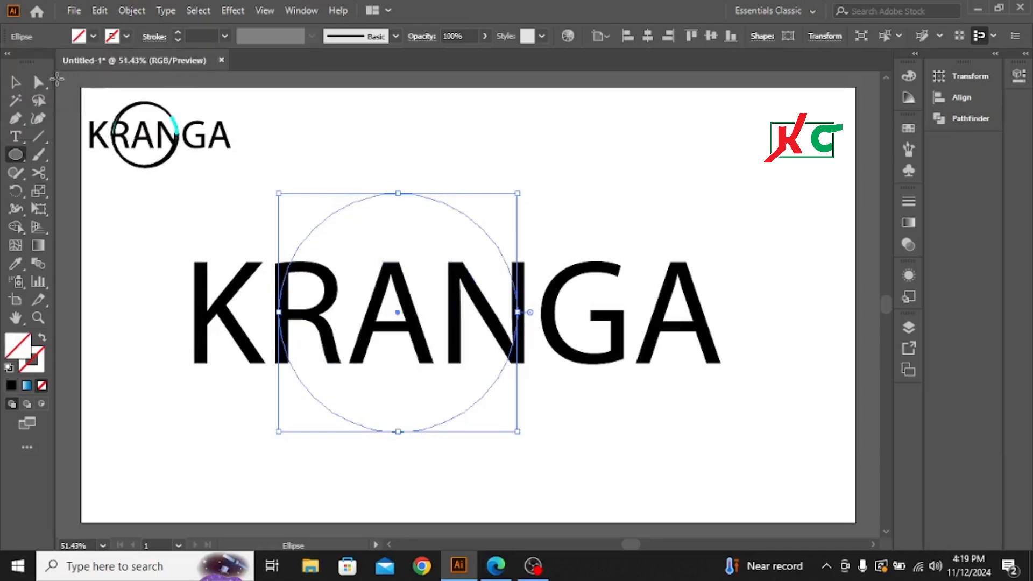
click(128, 37)
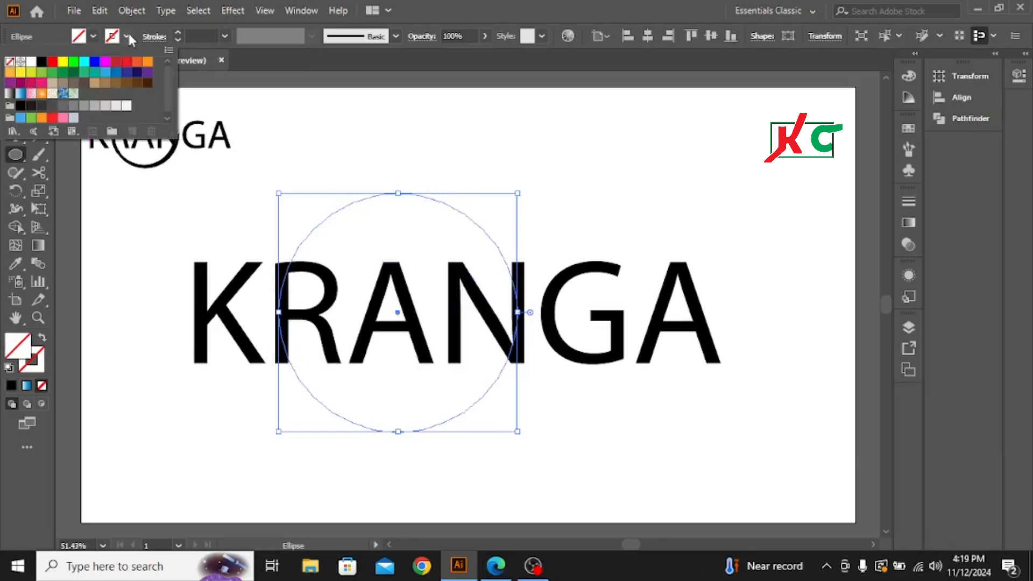
click(41, 62)
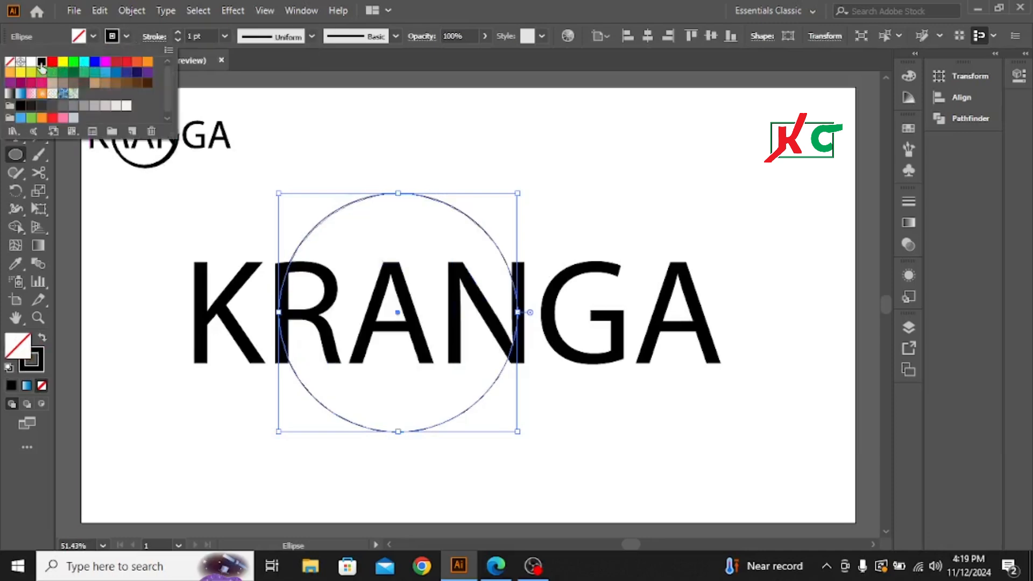
Step: Increase the circle's stroke weight to 22 pt
click(177, 33)
click(176, 34)
click(177, 33)
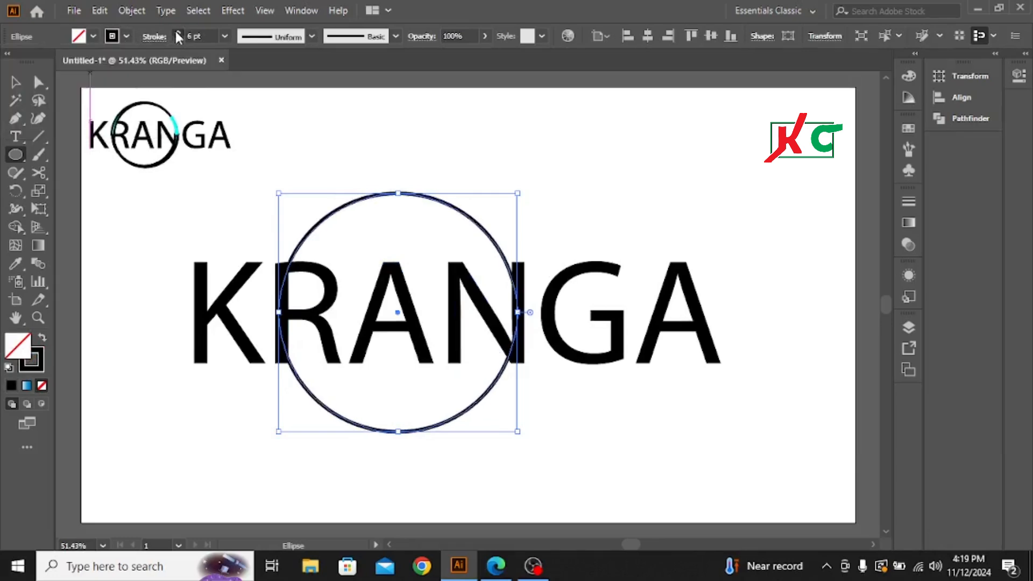
click(177, 34)
click(177, 34)
click(177, 33)
click(177, 33)
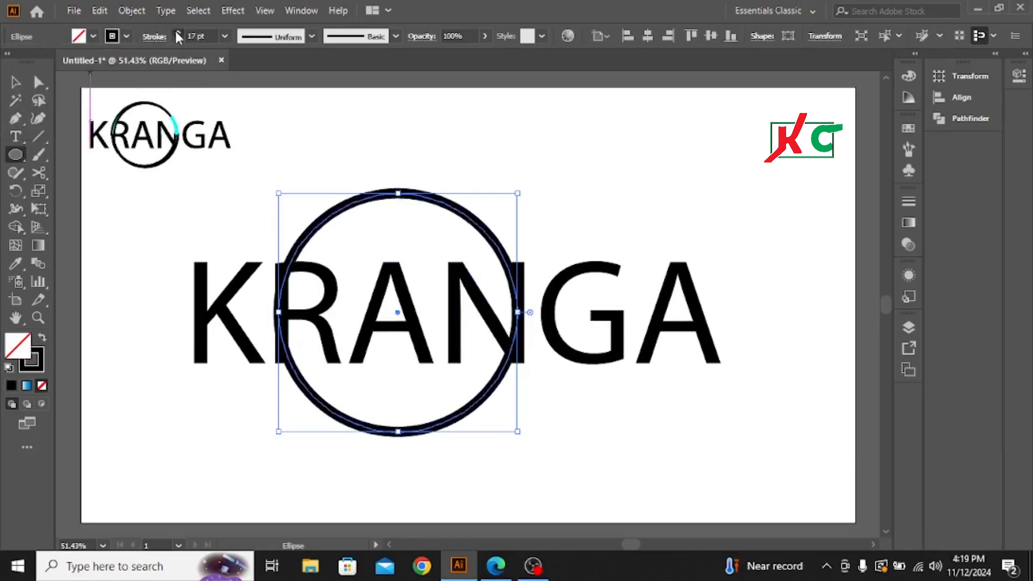
click(177, 33)
click(177, 33)
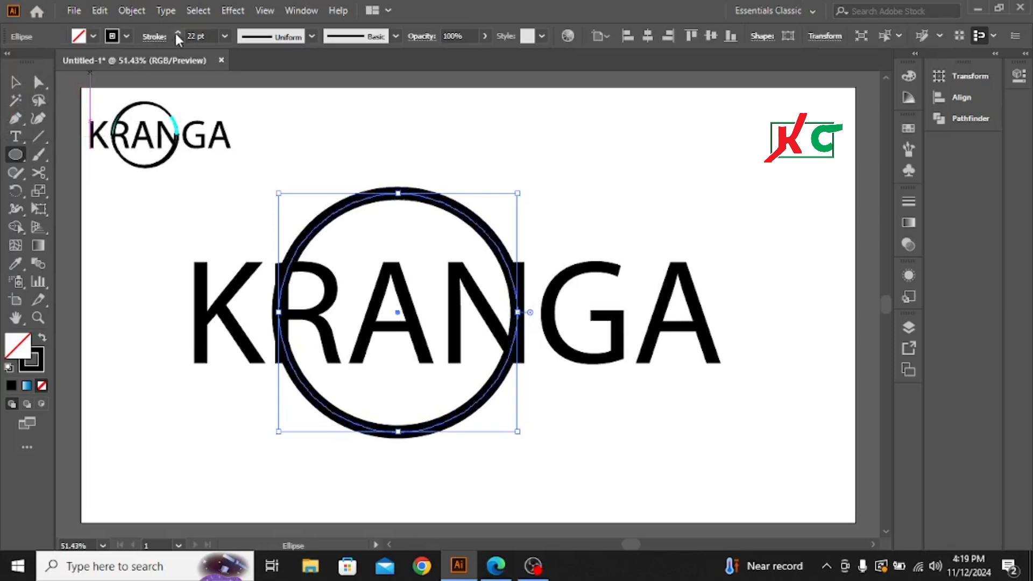
Step: Nudge the circle slightly to the right, reduce its stroke weight to 18 pt and deselect it
key(Right)
key(Right)
key(Right)
key(Right)
key(Right)
key(Right)
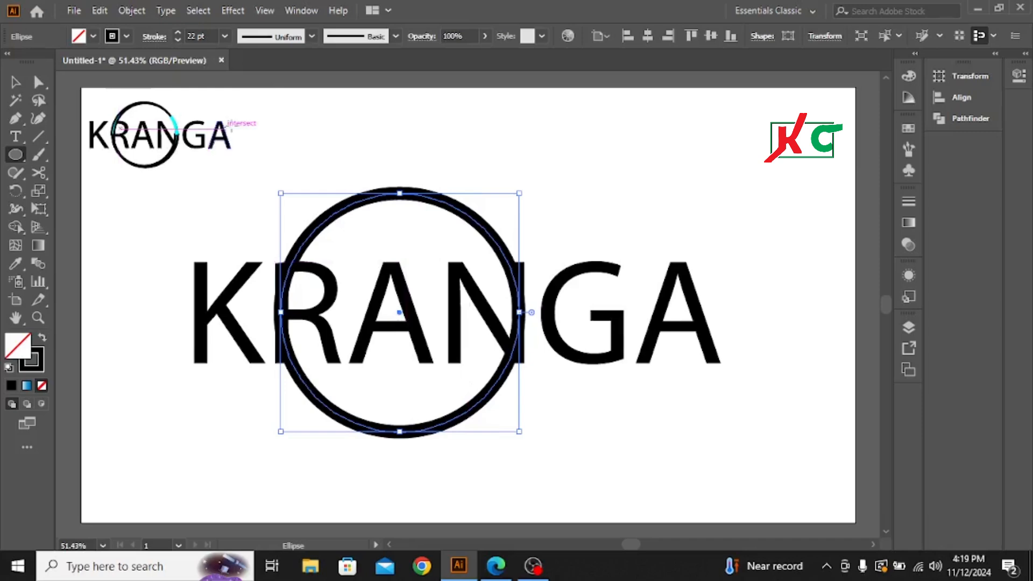
click(178, 40)
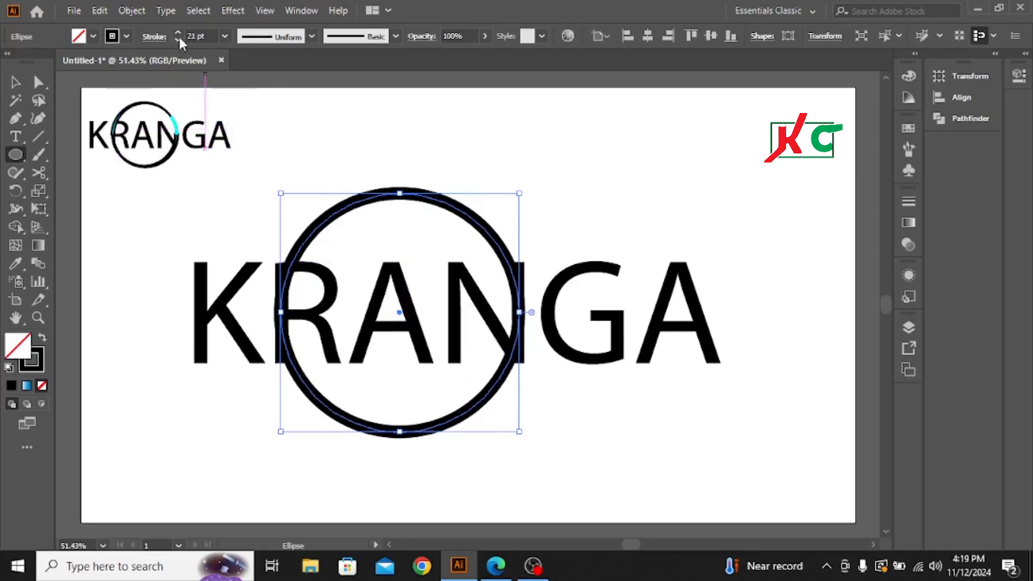
click(177, 41)
click(178, 40)
click(177, 41)
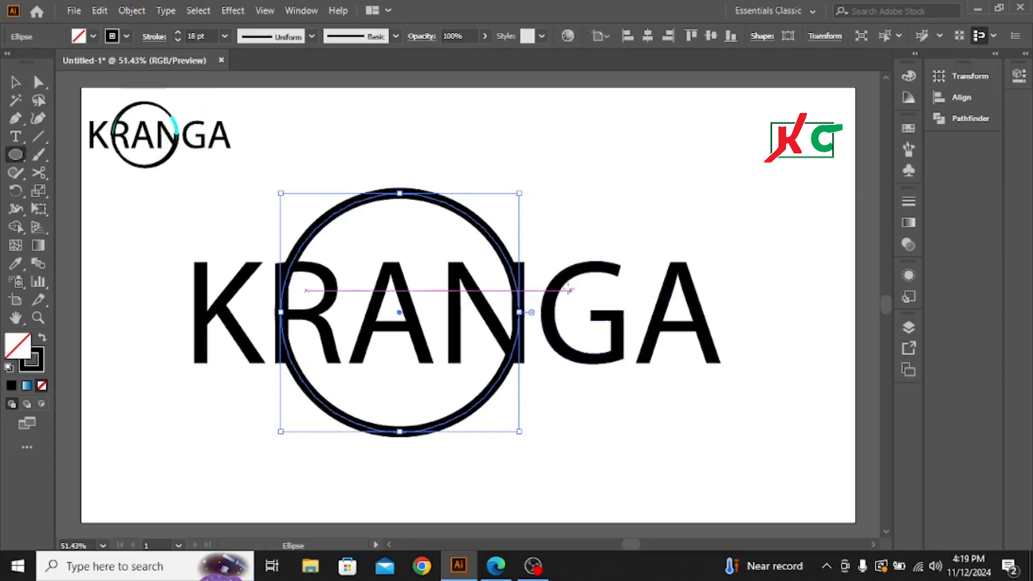
click(15, 82)
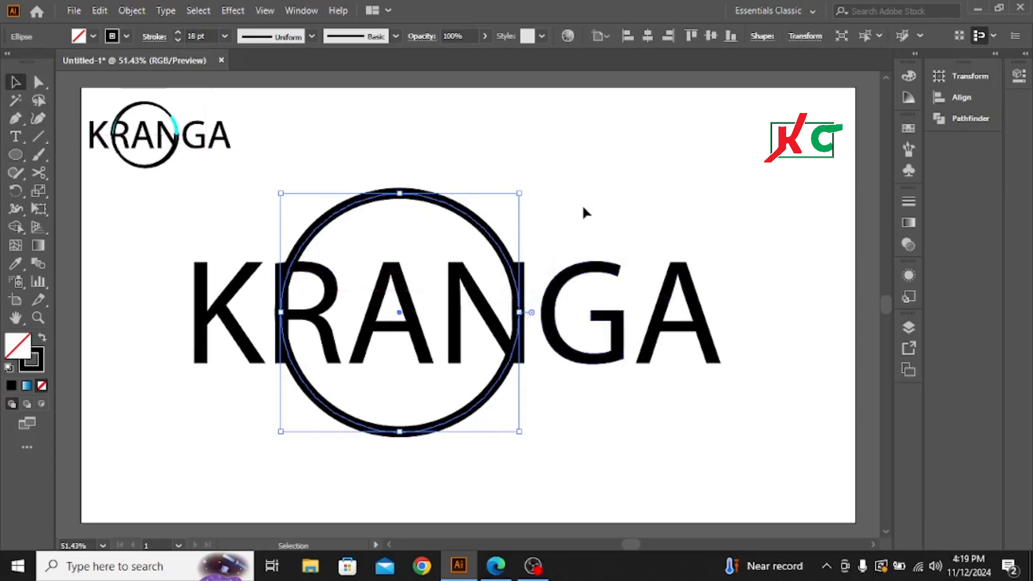
click(594, 216)
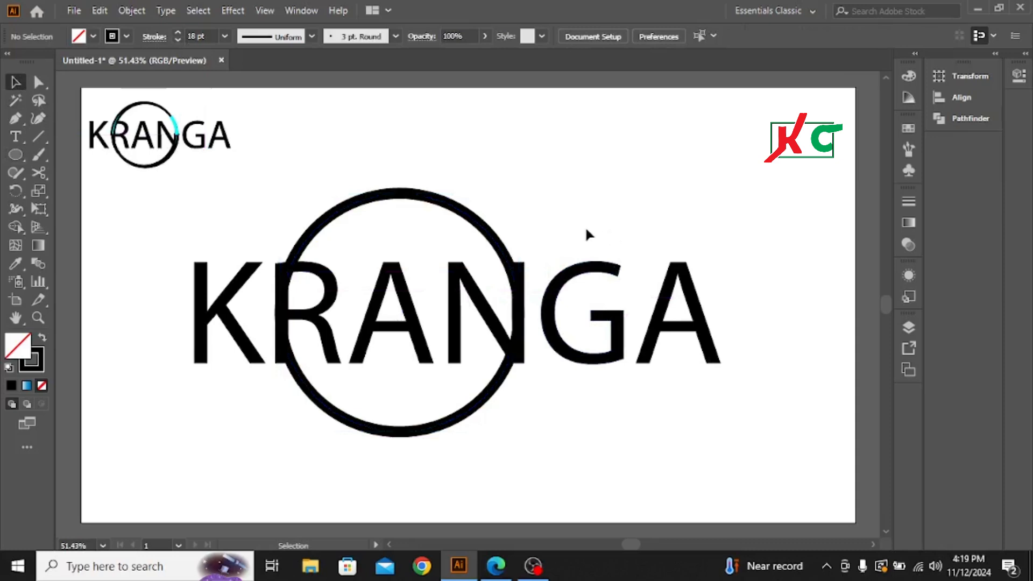
Step: Cut the circle with the Scissors tool at its left and right anchors, below the R's lower left, and above the N's upper right
click(388, 191)
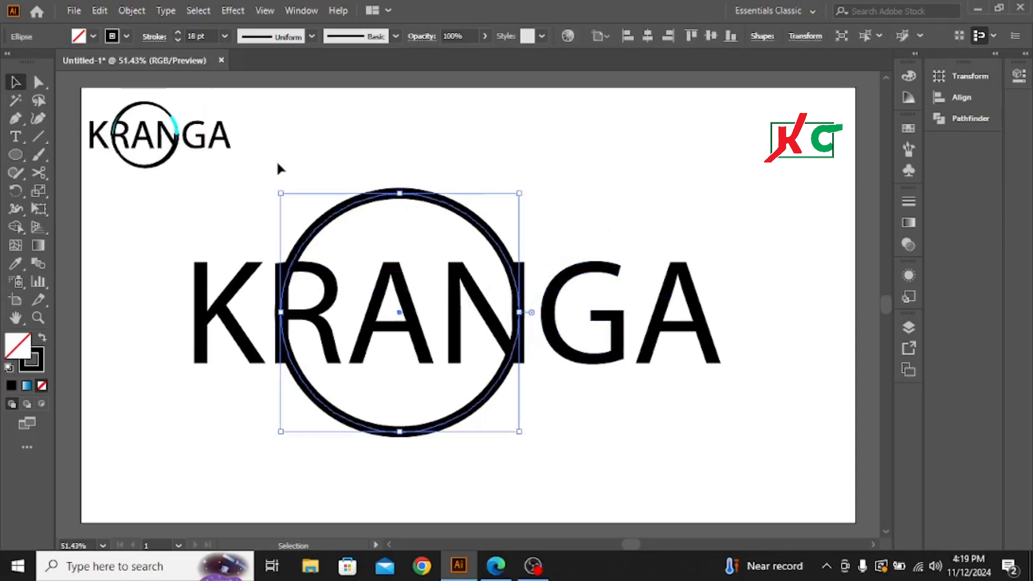
click(41, 174)
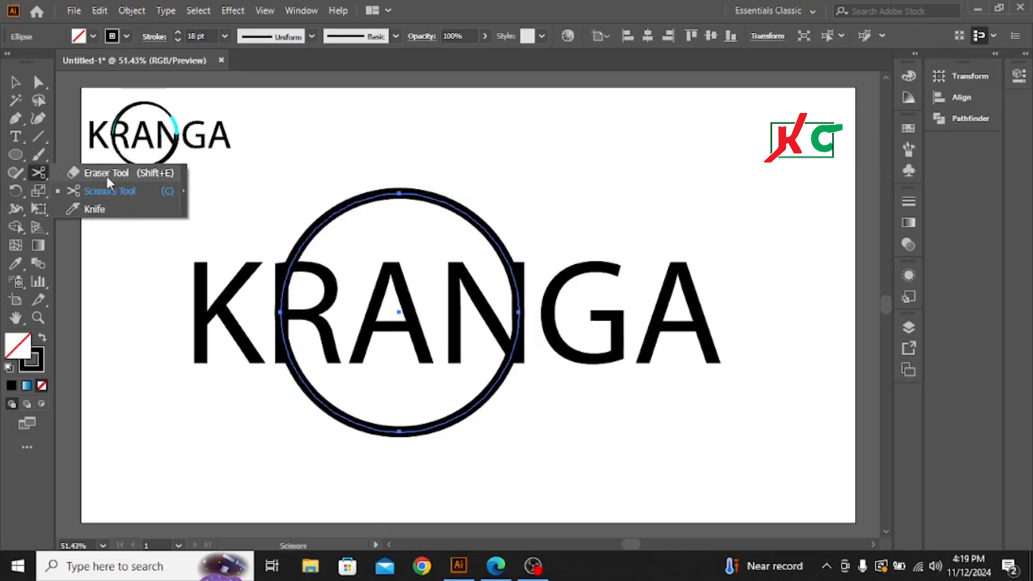
click(106, 191)
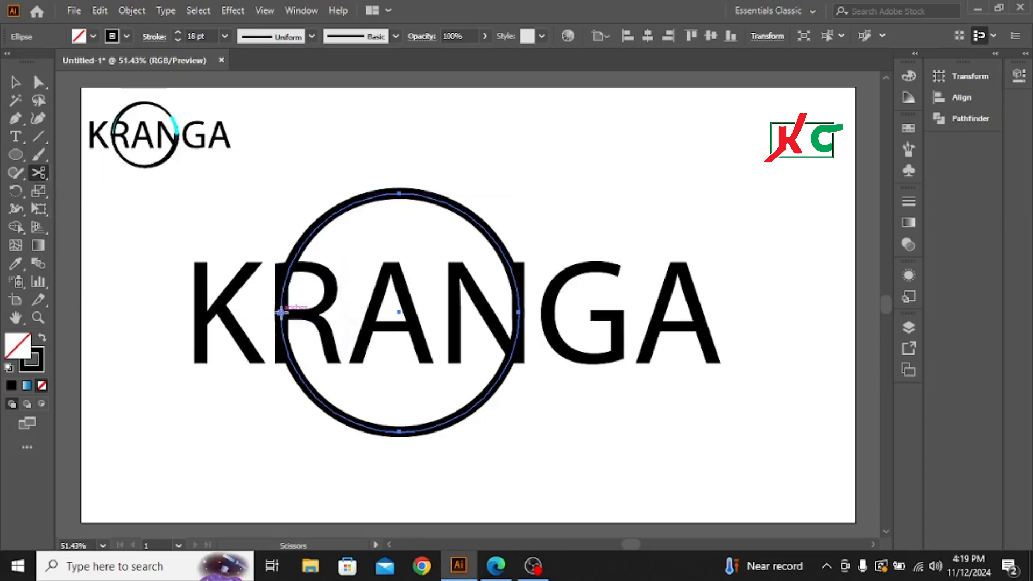
click(281, 311)
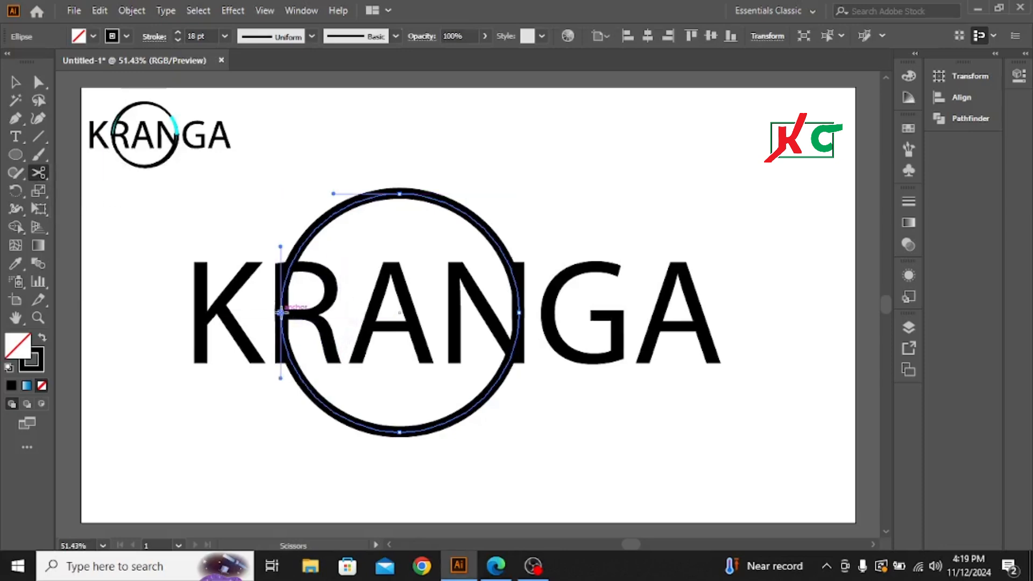
click(519, 312)
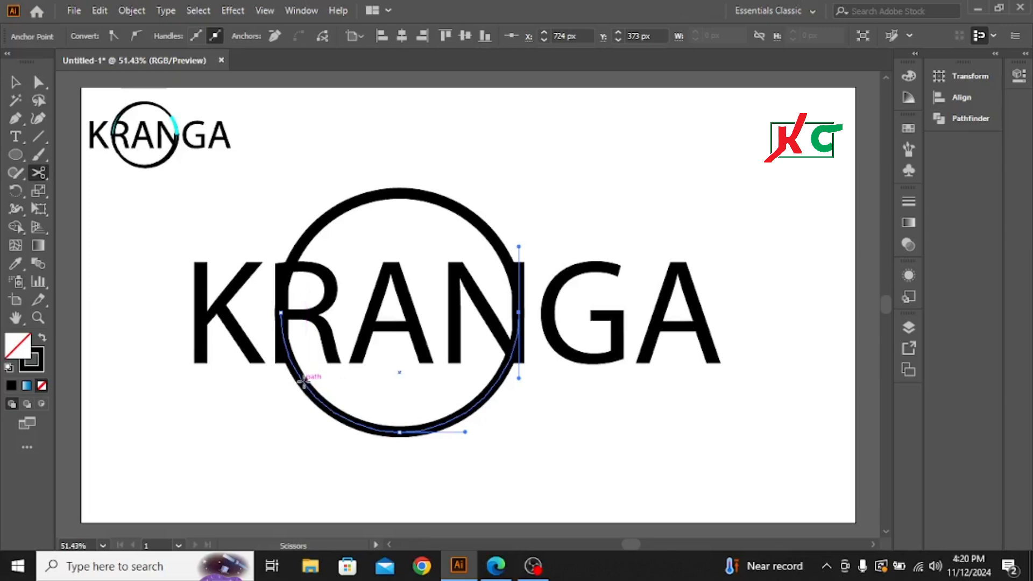
click(303, 381)
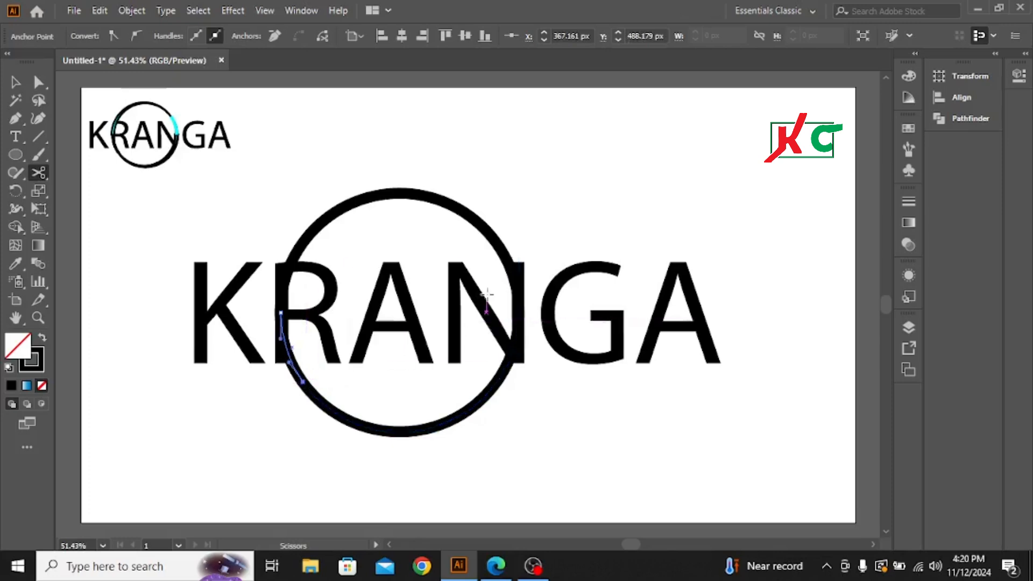
click(491, 235)
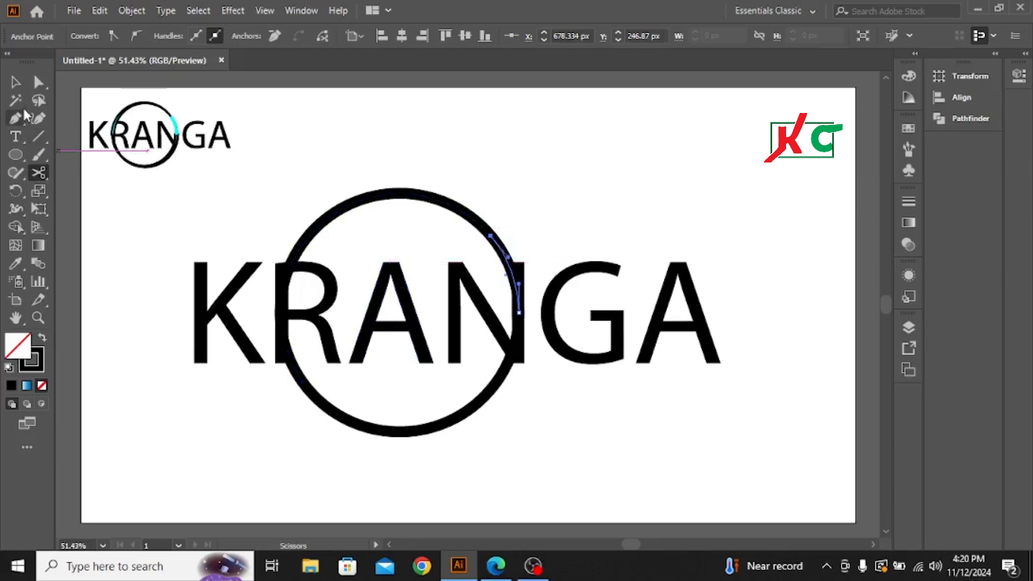
Step: Apply Width Profile 4 to the large upper-left and lower-right arcs of the ring
click(15, 81)
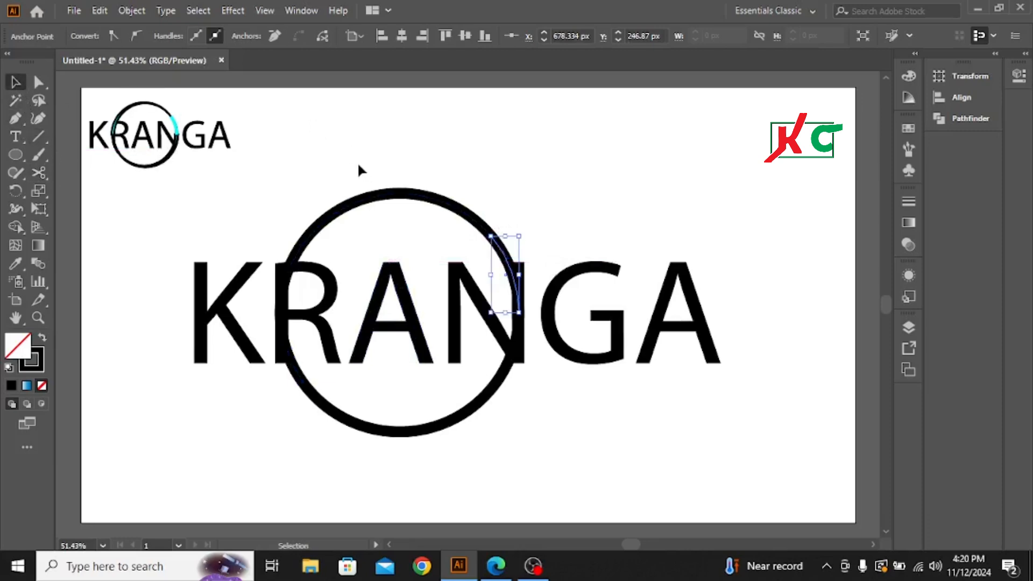
click(393, 209)
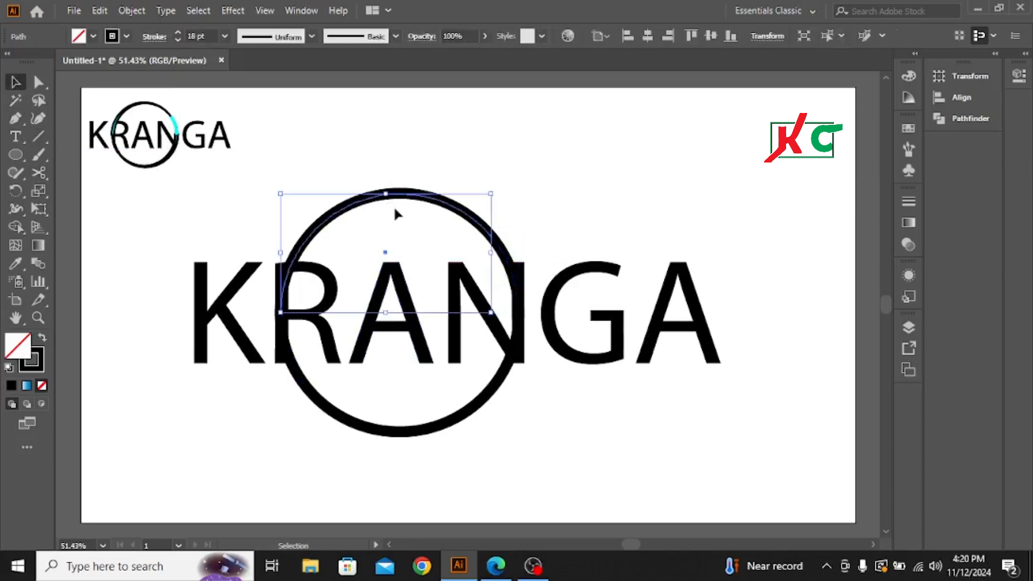
shift+click(392, 433)
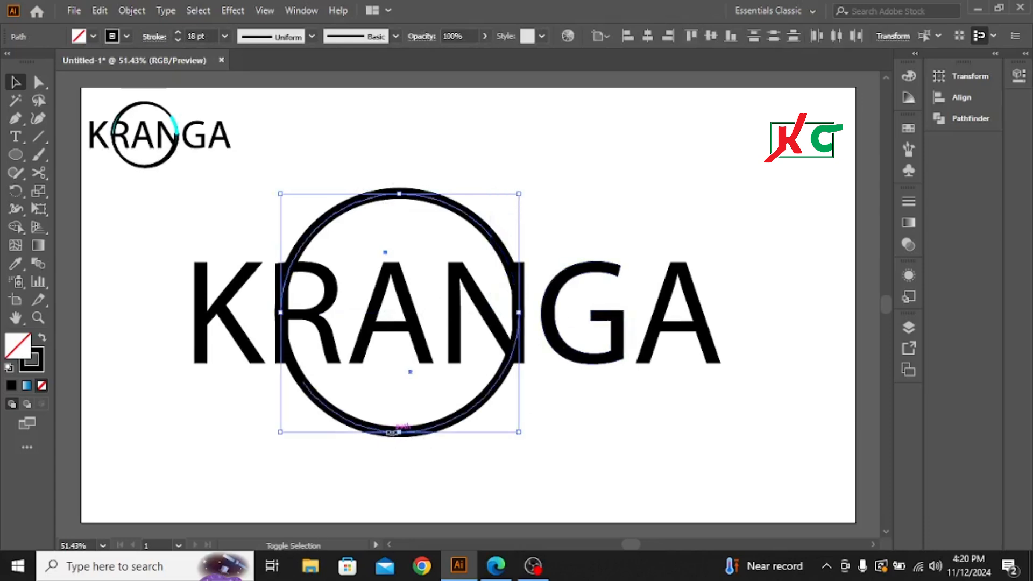
click(310, 37)
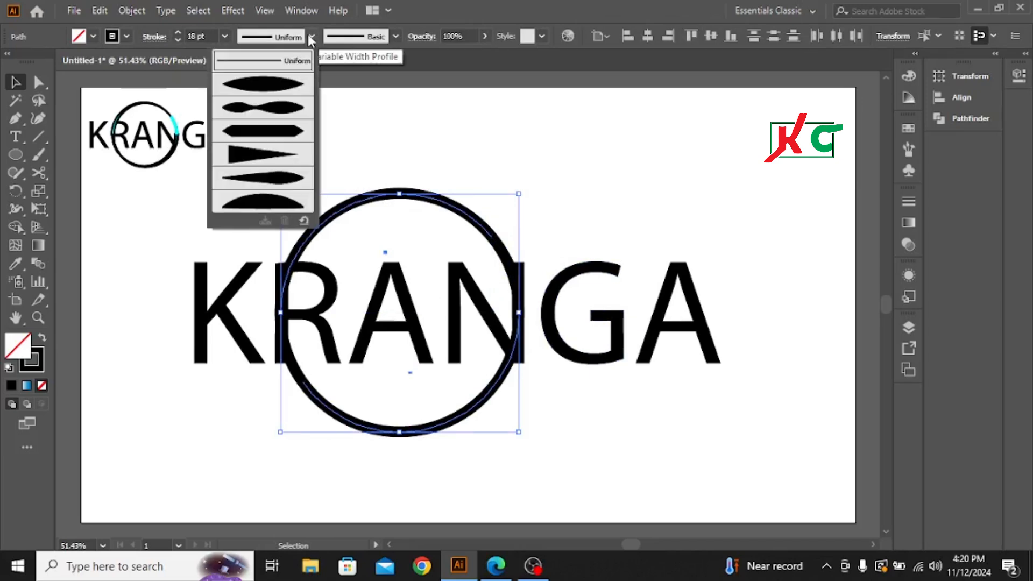
click(262, 156)
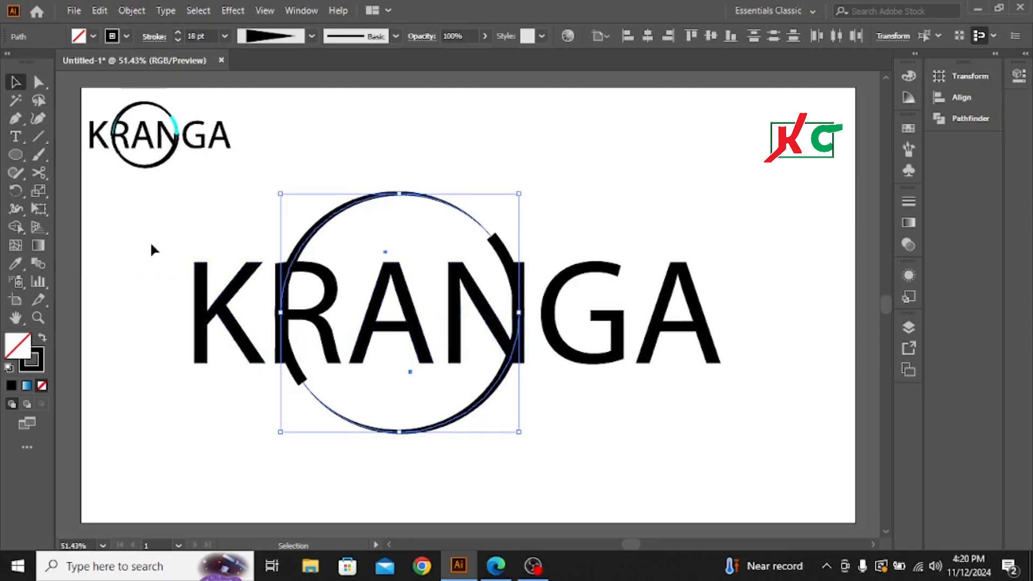
Step: Expand the appearance of the KRANGA lettering and all ring arcs, including Fill and Stroke
click(161, 263)
drag(145, 248, 792, 391)
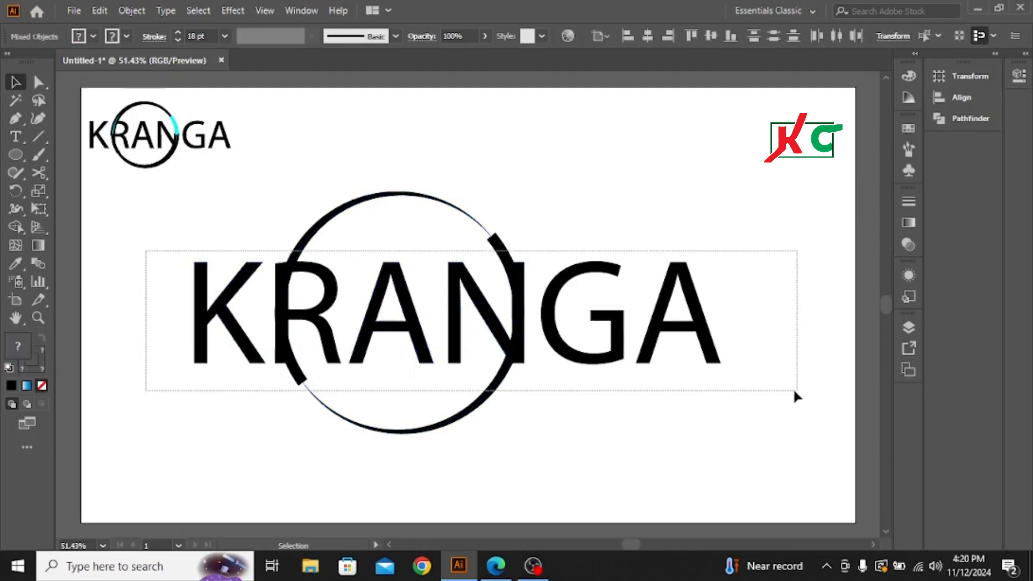
click(136, 12)
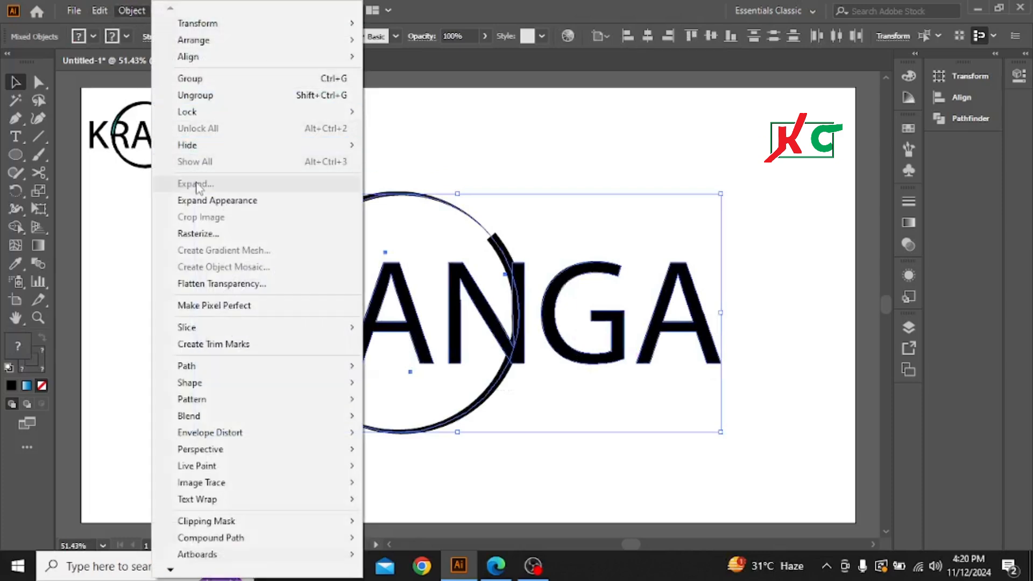
click(203, 203)
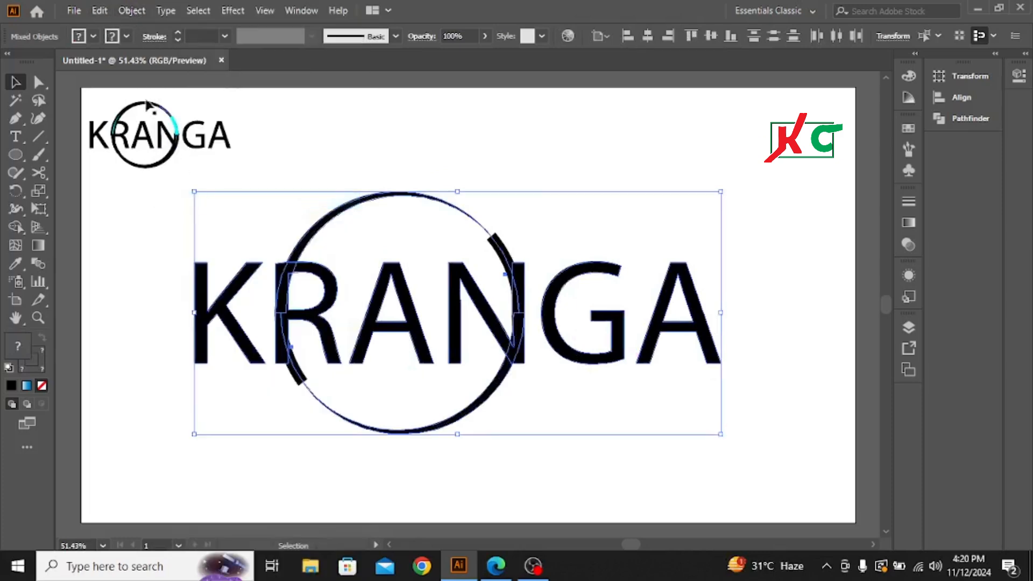
click(127, 11)
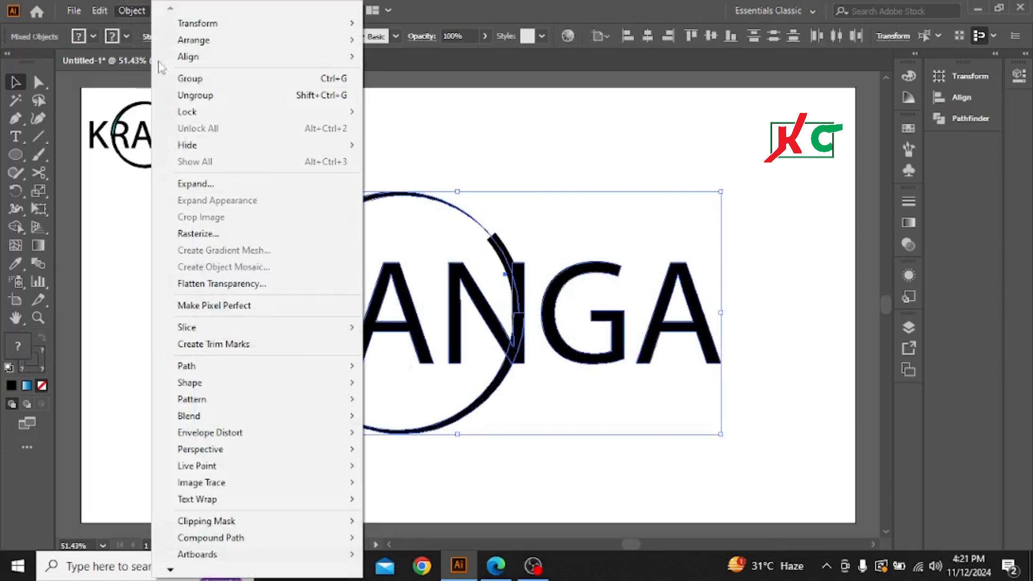
click(198, 187)
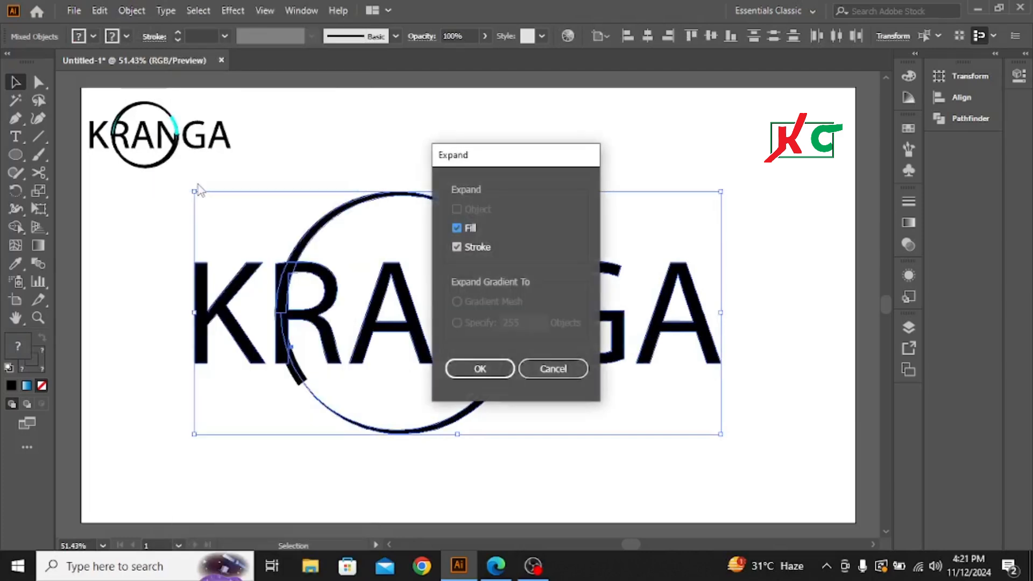
key(Return)
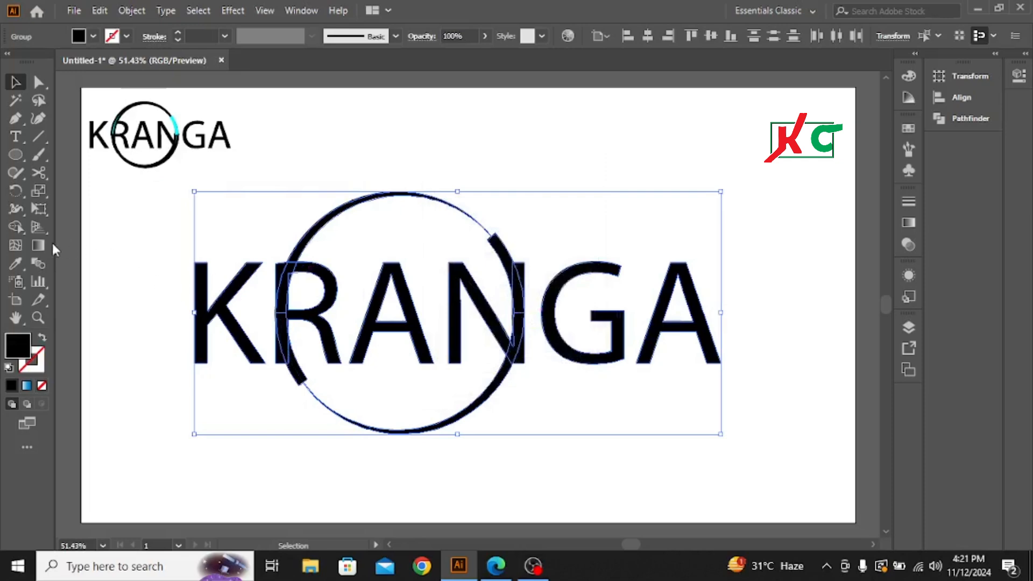
Step: Remove the slivers of the R and N stems outside the ring with the Shape Builder tool, and deselect the artwork
click(16, 228)
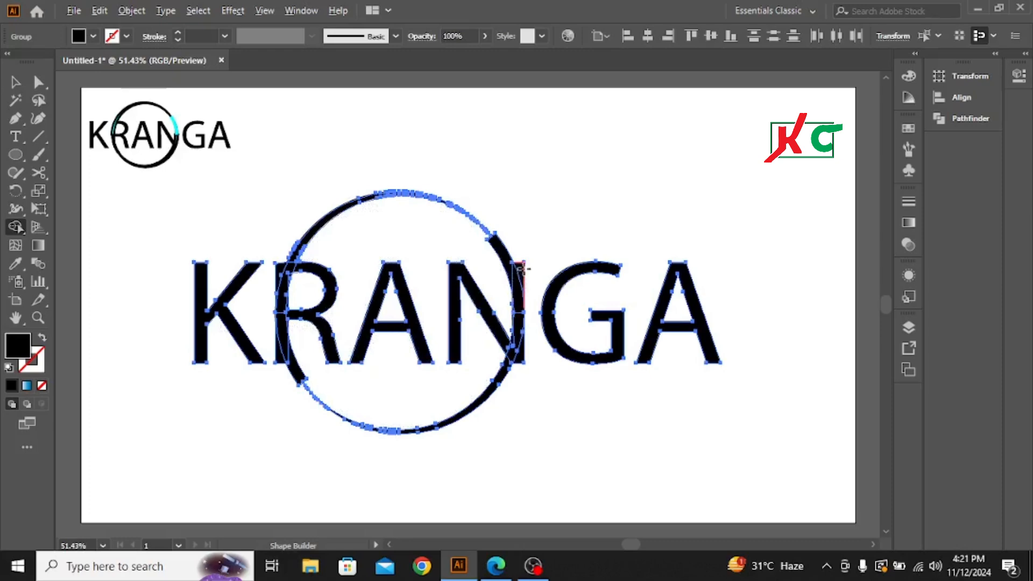
drag(519, 267, 521, 360)
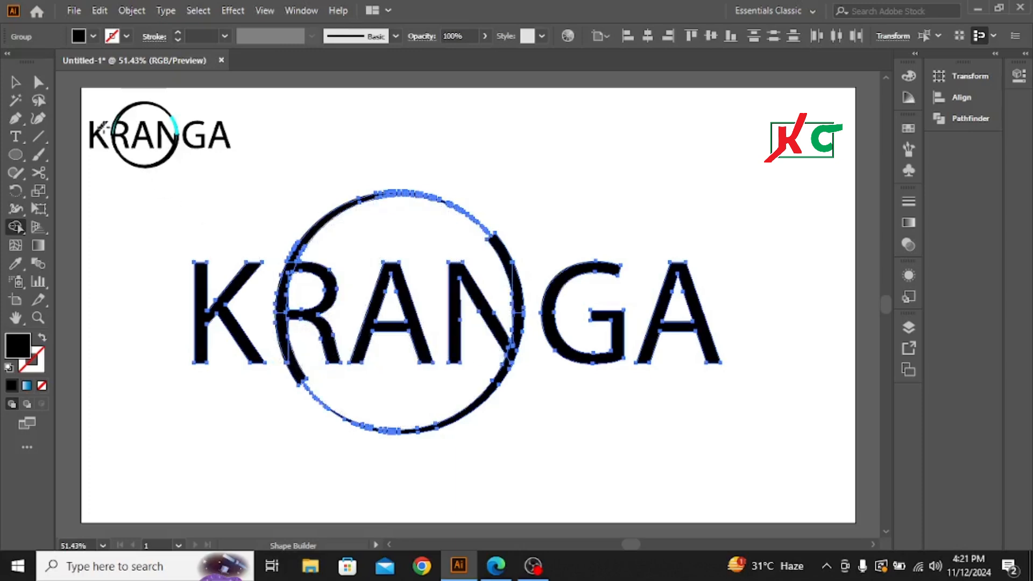
click(15, 82)
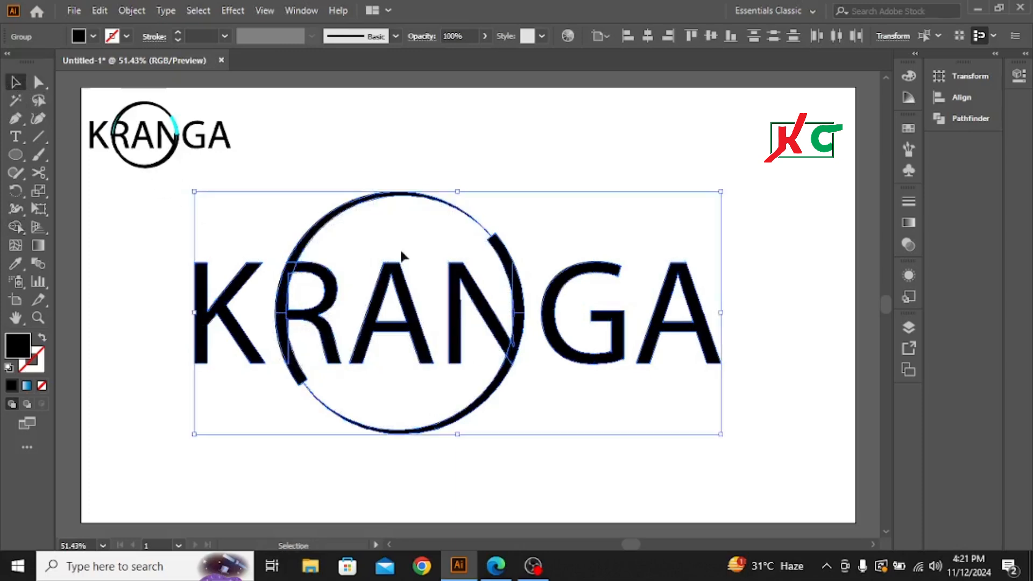
click(494, 157)
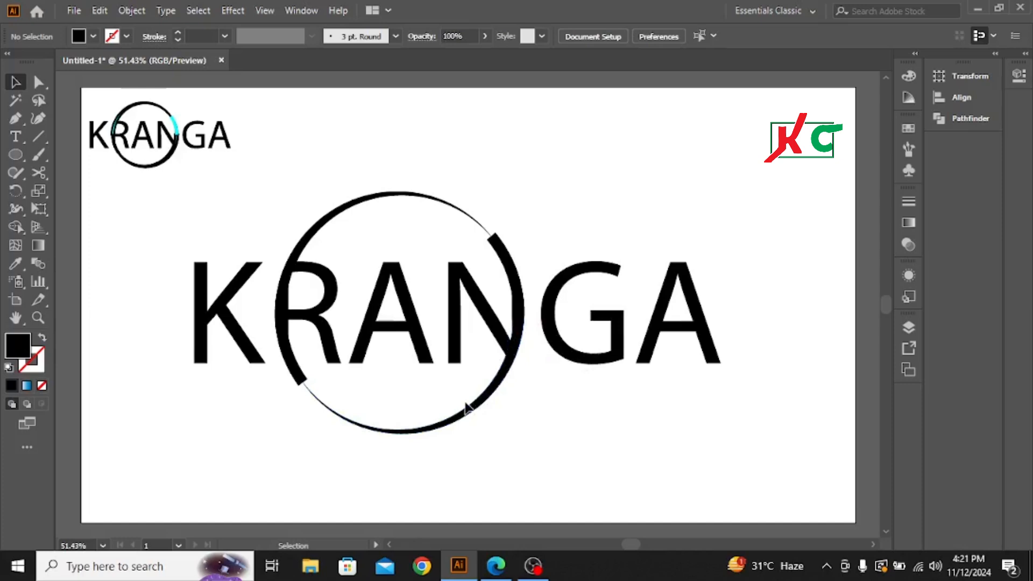
Step: Give the two ring arcs on the R side a cyan stroke
click(309, 235)
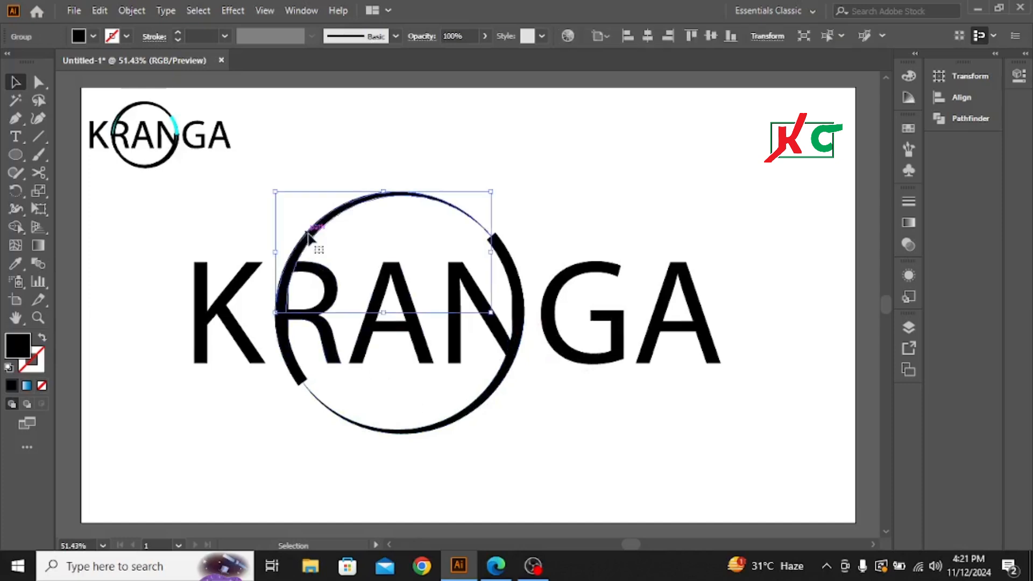
shift+click(289, 361)
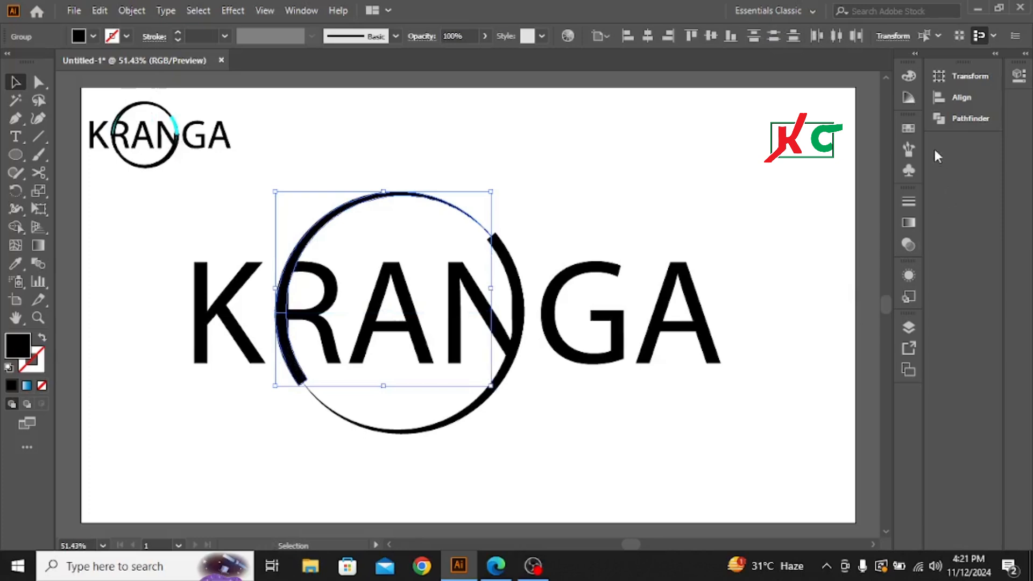
click(908, 128)
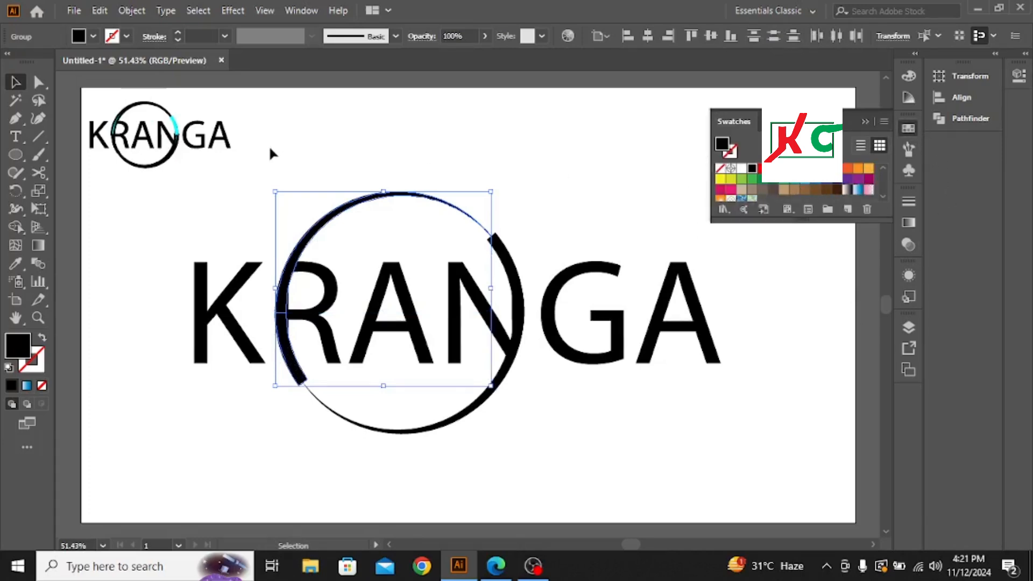
click(127, 35)
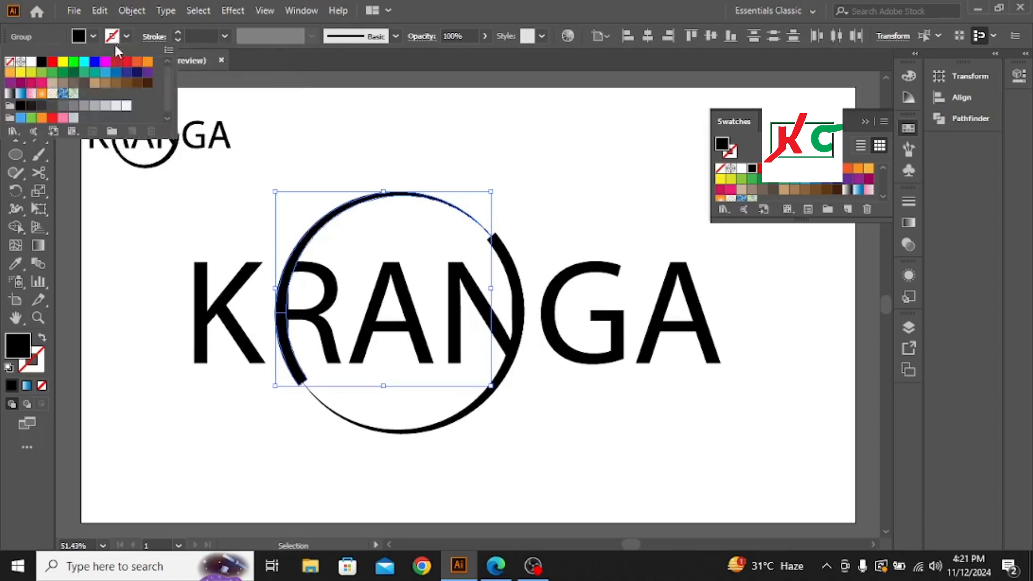
click(84, 62)
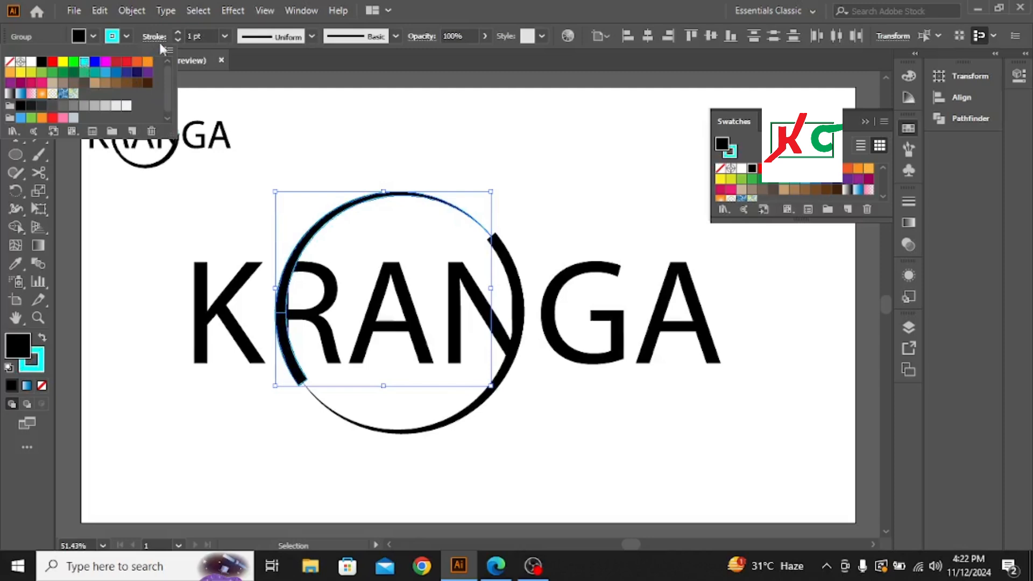
Step: Set the stroke weight of the cyan-outlined arcs to 6 pt and deselect them
click(177, 33)
click(178, 33)
click(178, 33)
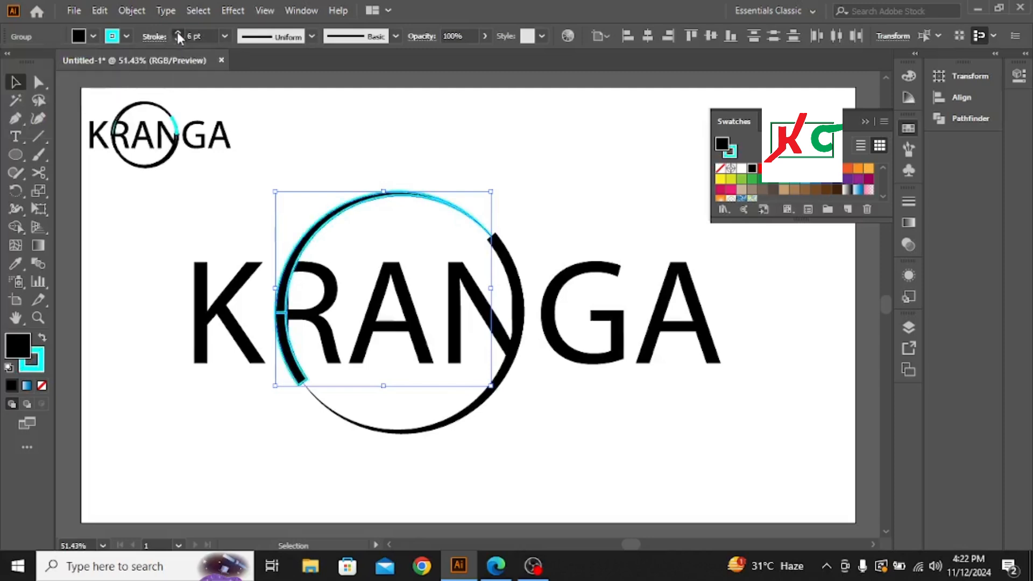
click(178, 32)
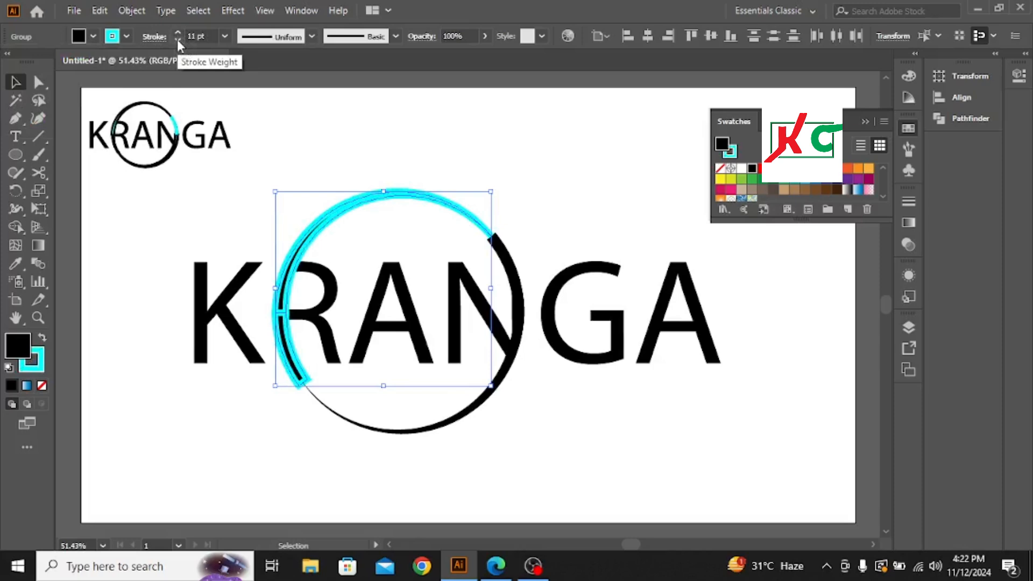
click(176, 40)
click(177, 40)
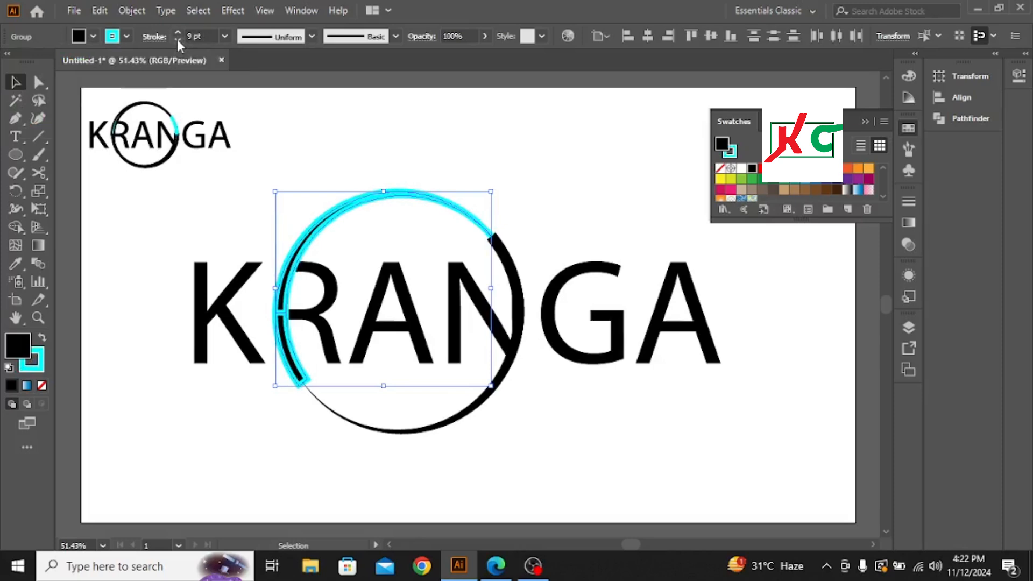
click(176, 40)
click(177, 40)
click(177, 39)
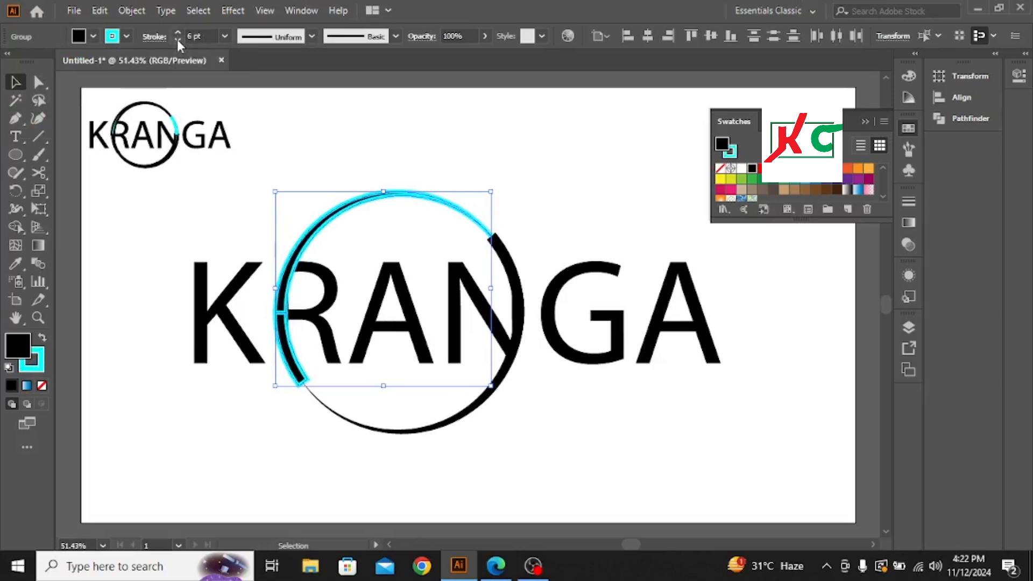
click(573, 433)
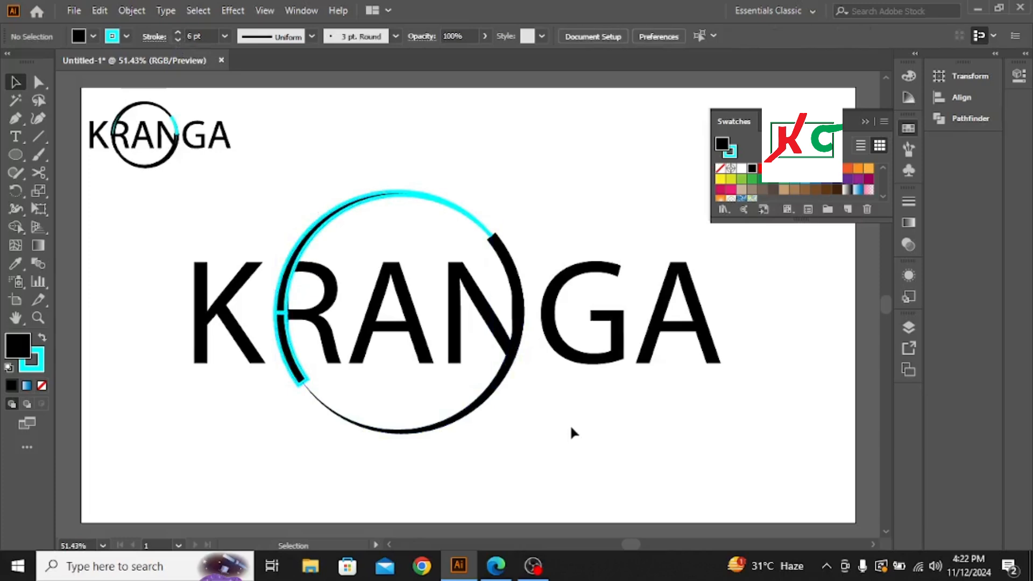
Step: Give the two ring arcs on the N side a cyan stroke
click(516, 279)
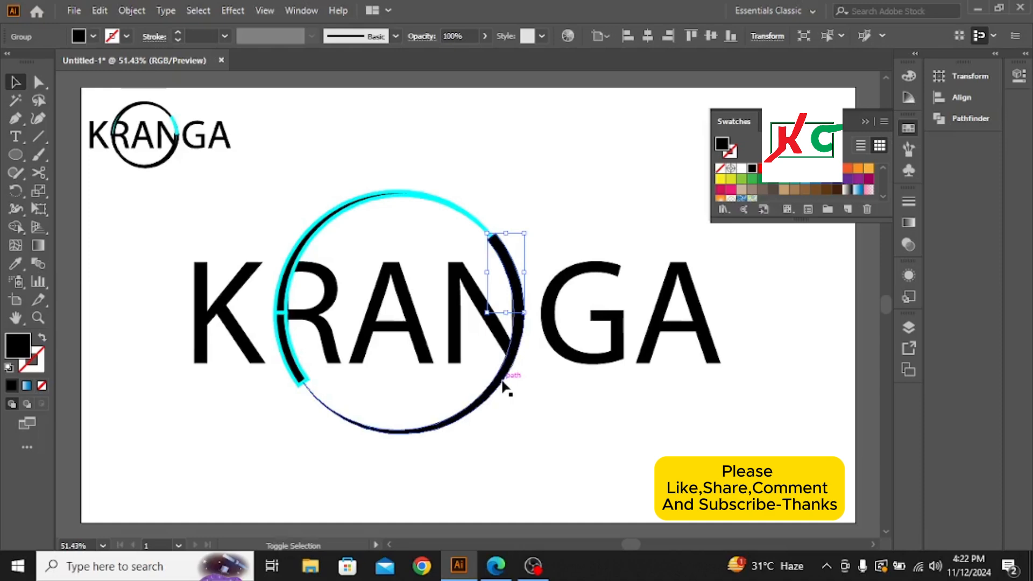
shift+click(502, 383)
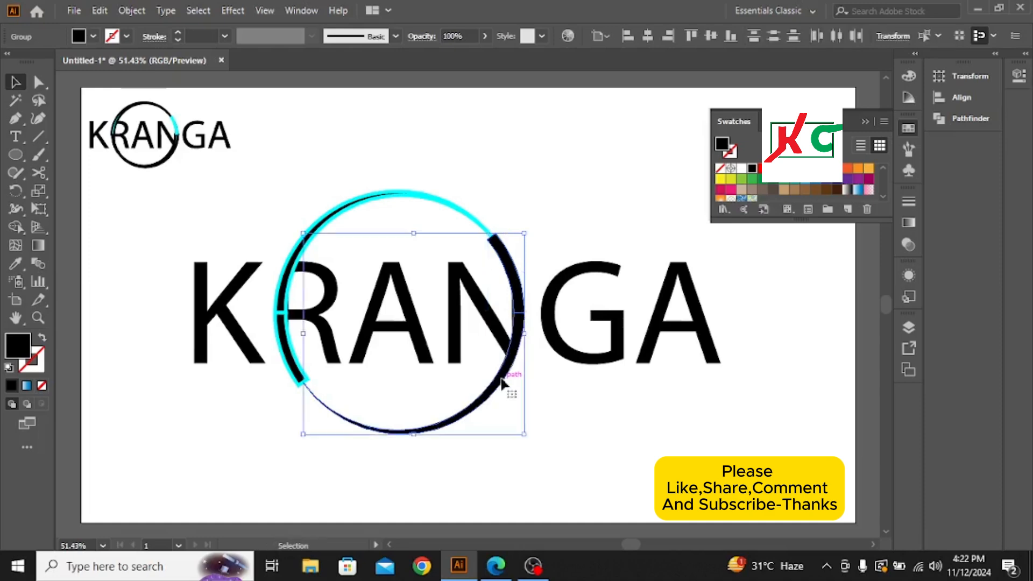
click(126, 36)
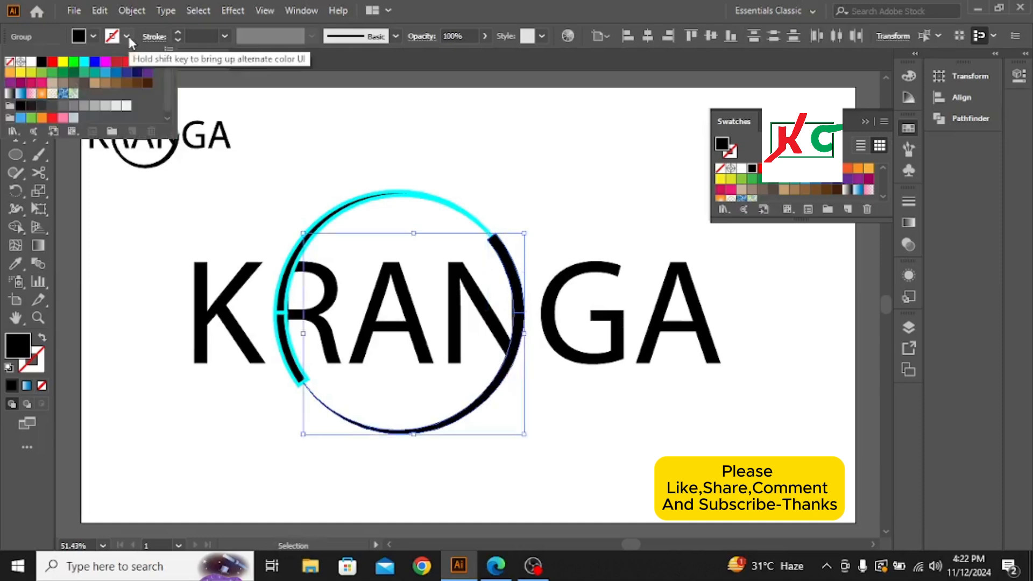
click(84, 64)
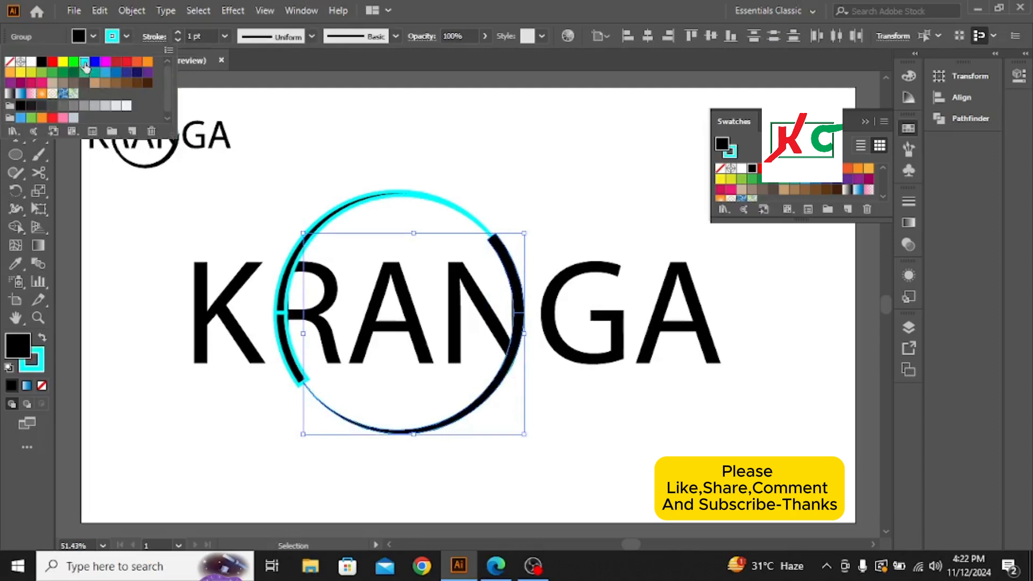
Step: Set the stroke weight of the two N-side ring arcs to 5 pt and deselect them
click(178, 33)
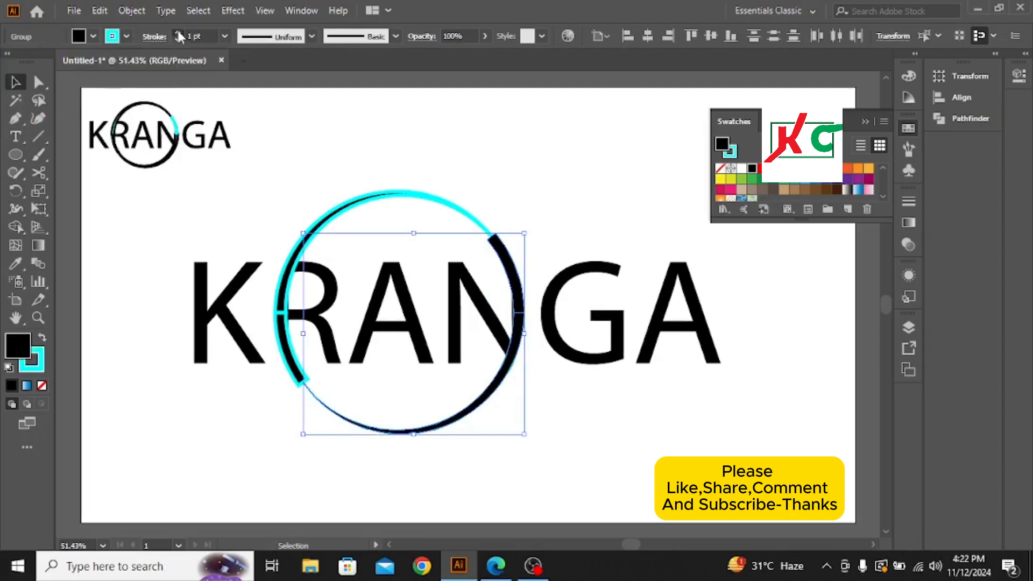
click(178, 33)
click(178, 33)
click(178, 33)
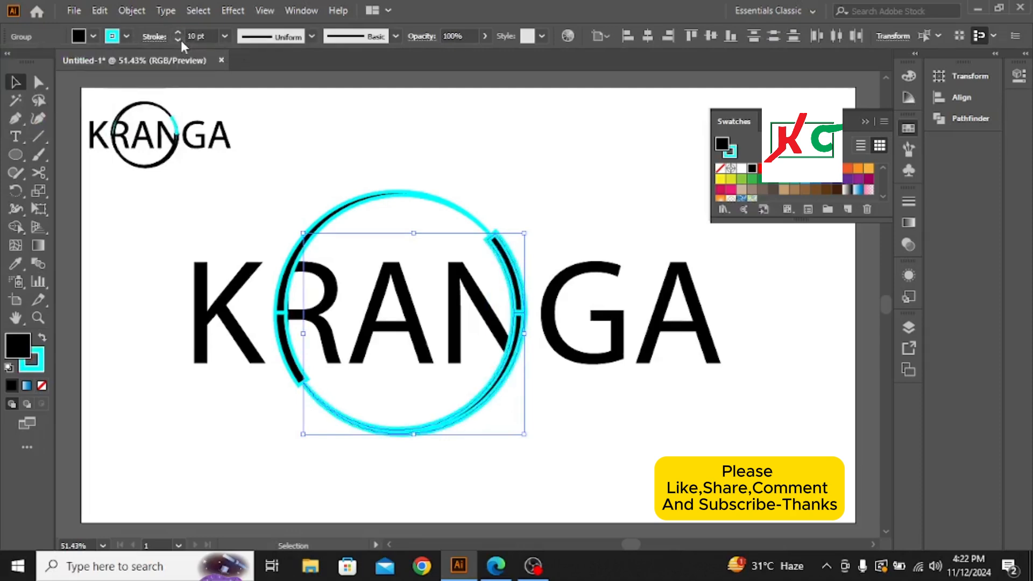
click(178, 40)
click(178, 39)
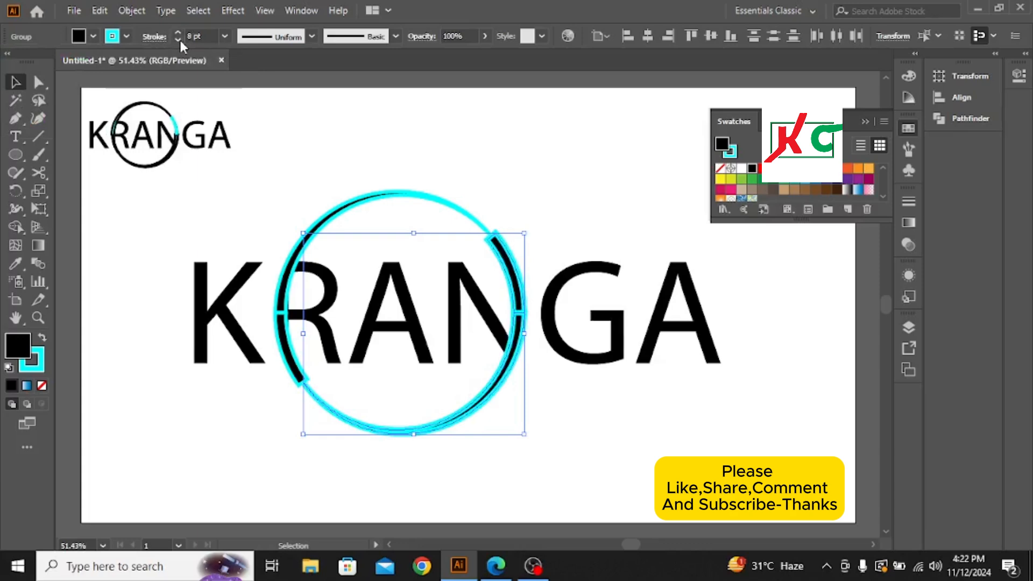
click(178, 40)
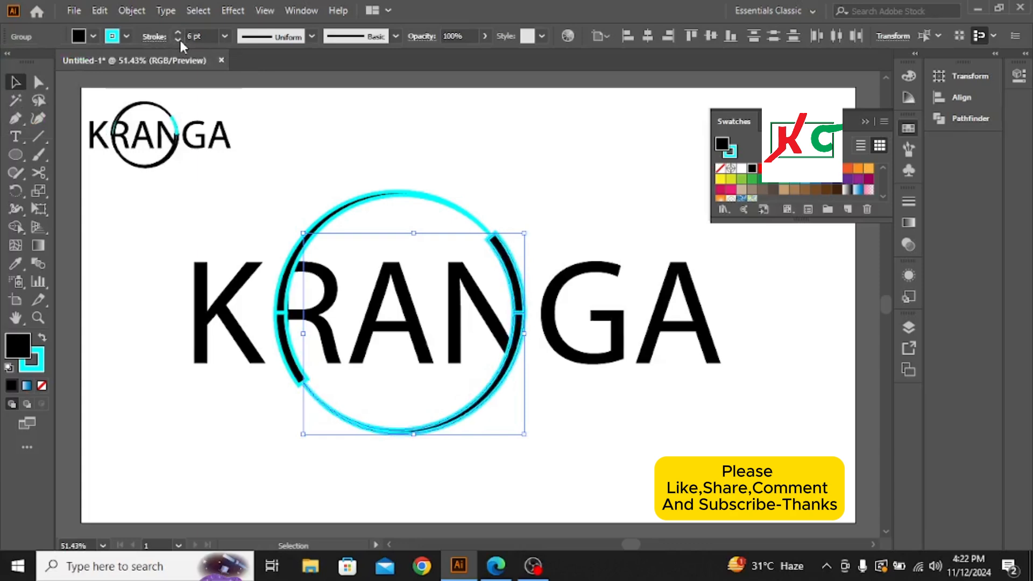
click(179, 40)
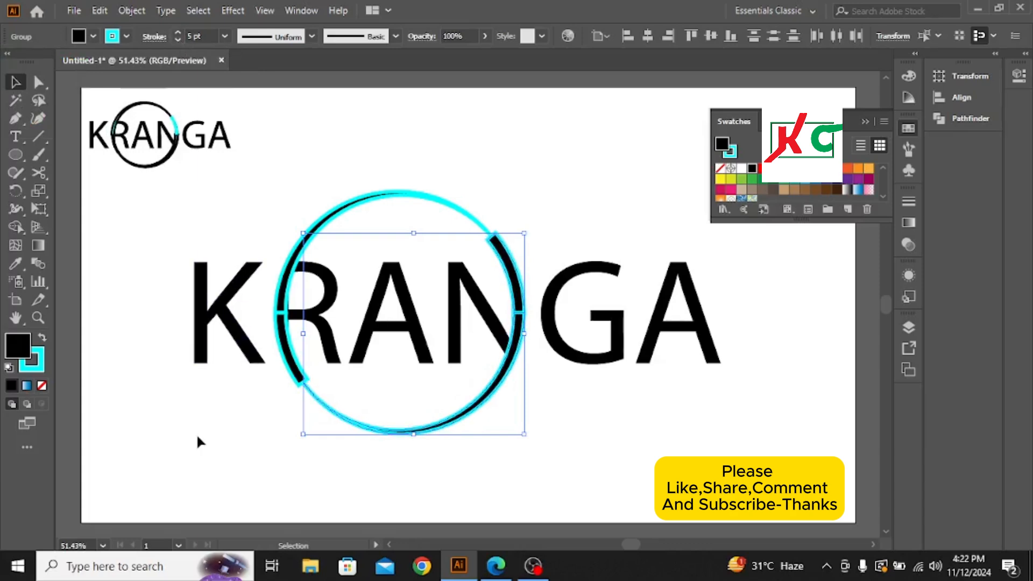
click(214, 439)
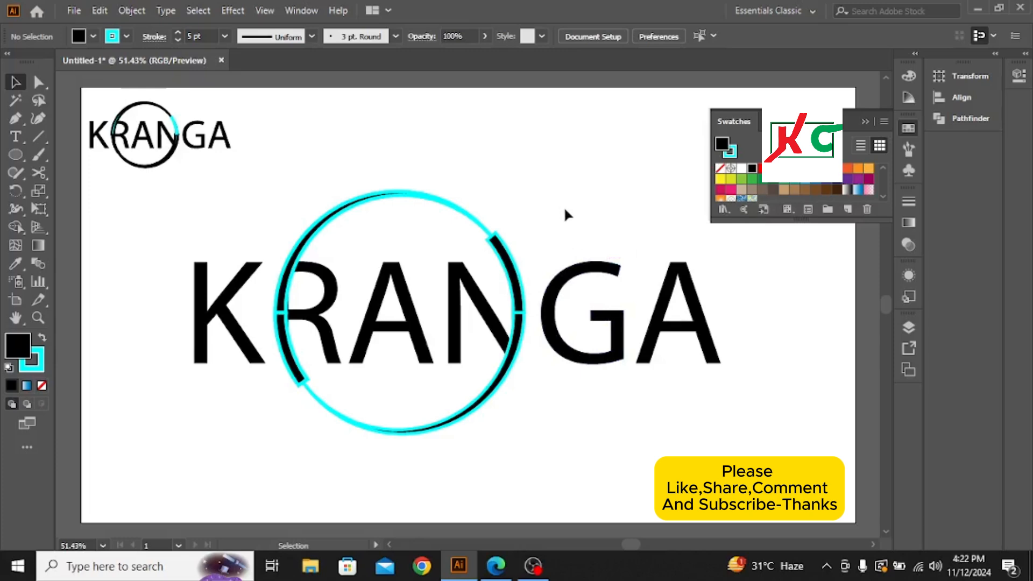
Step: Delete the small reference KRANGA logo above the main artwork and collapse the open swatches
drag(89, 113, 233, 155)
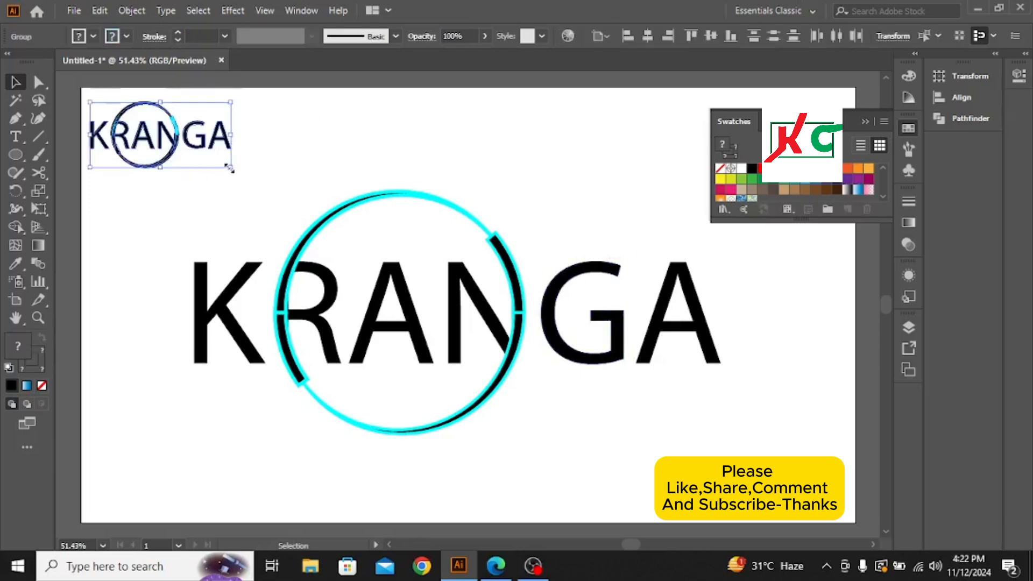
drag(228, 166, 302, 194)
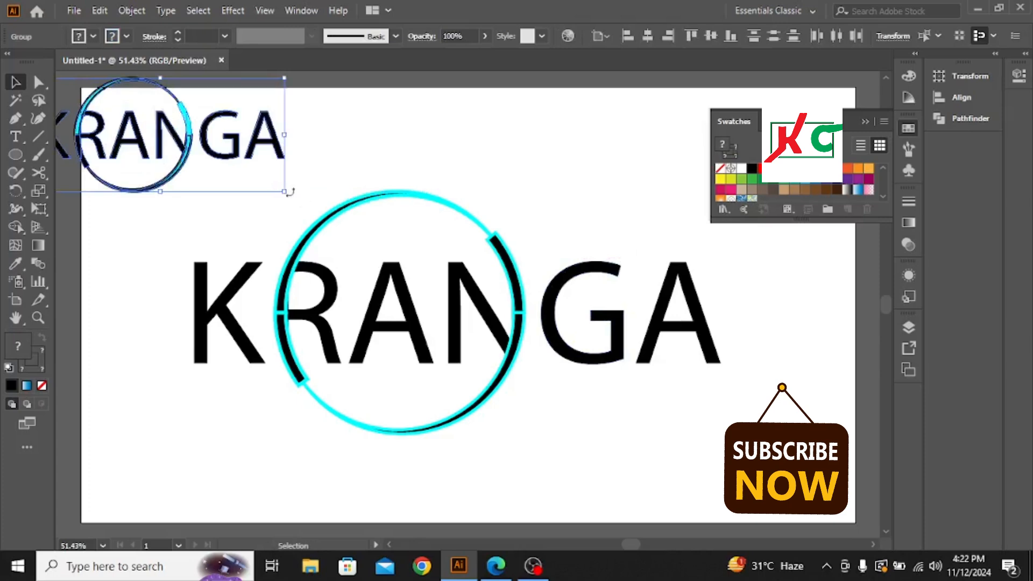
drag(189, 139, 327, 156)
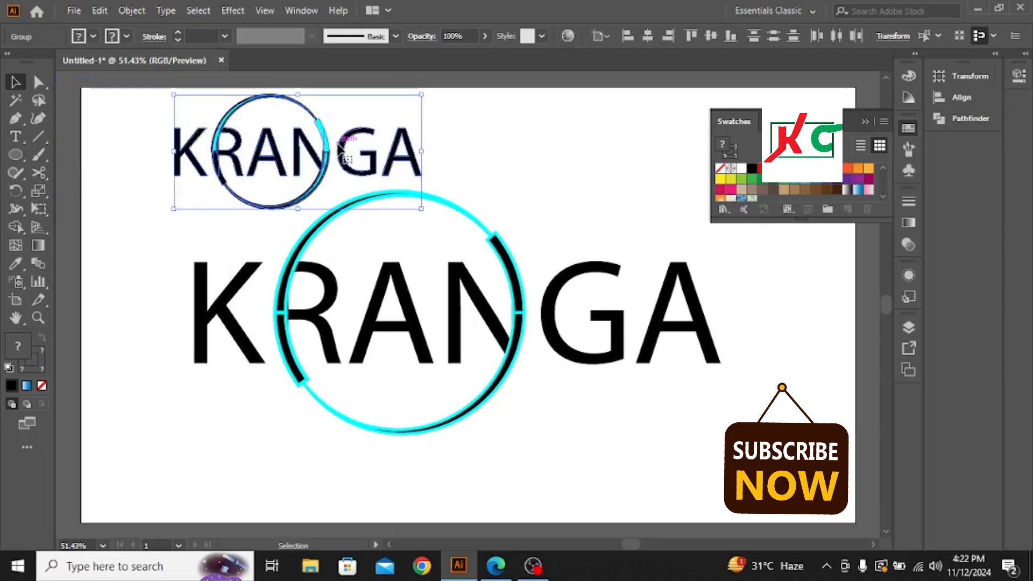
key(Delete)
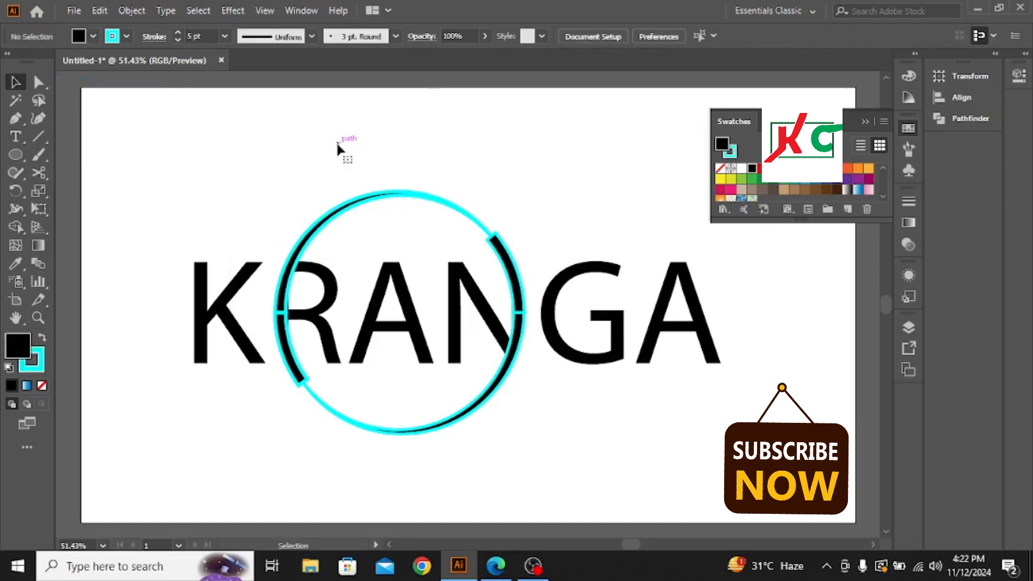
click(864, 122)
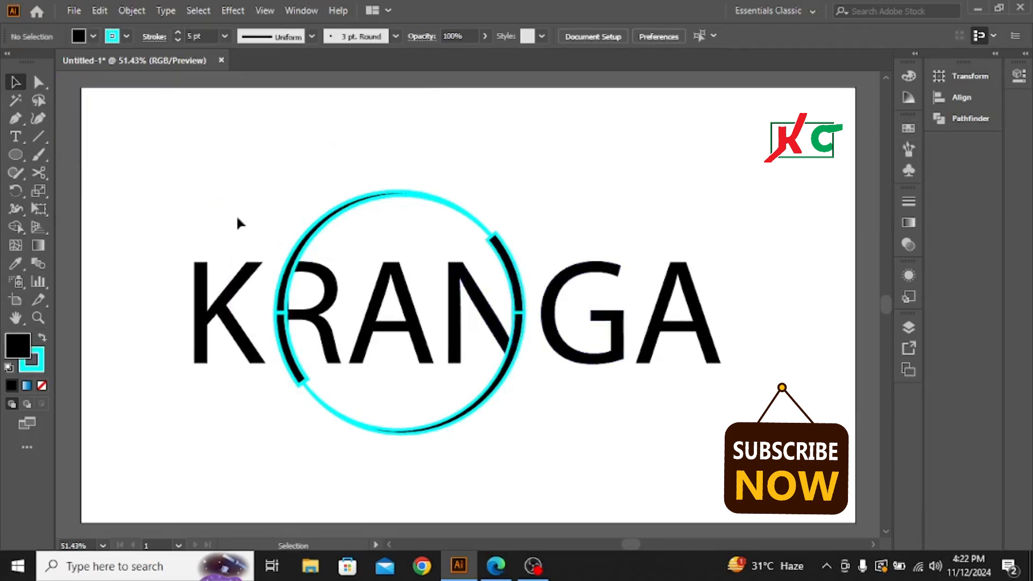
drag(154, 231, 801, 433)
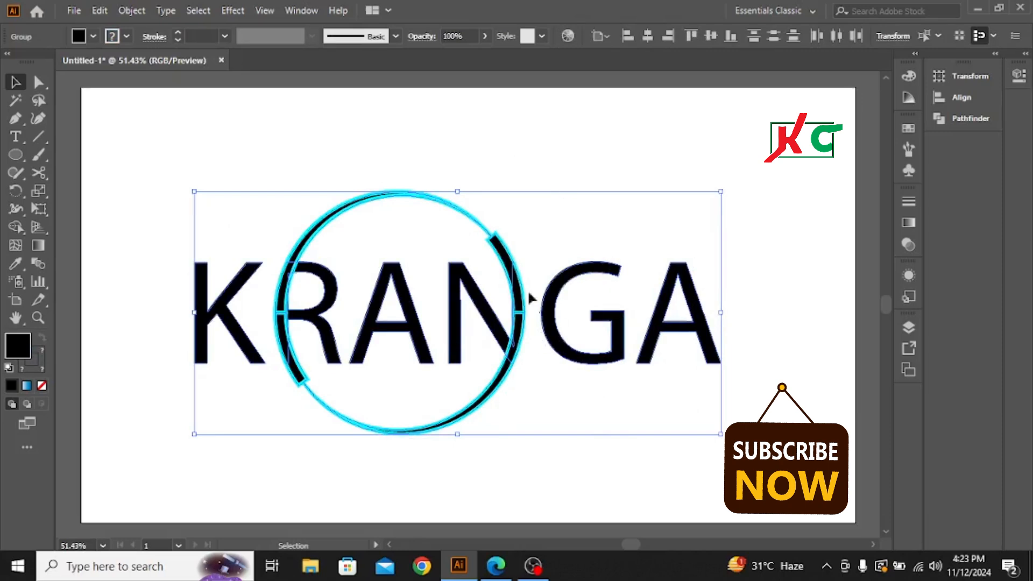
click(151, 338)
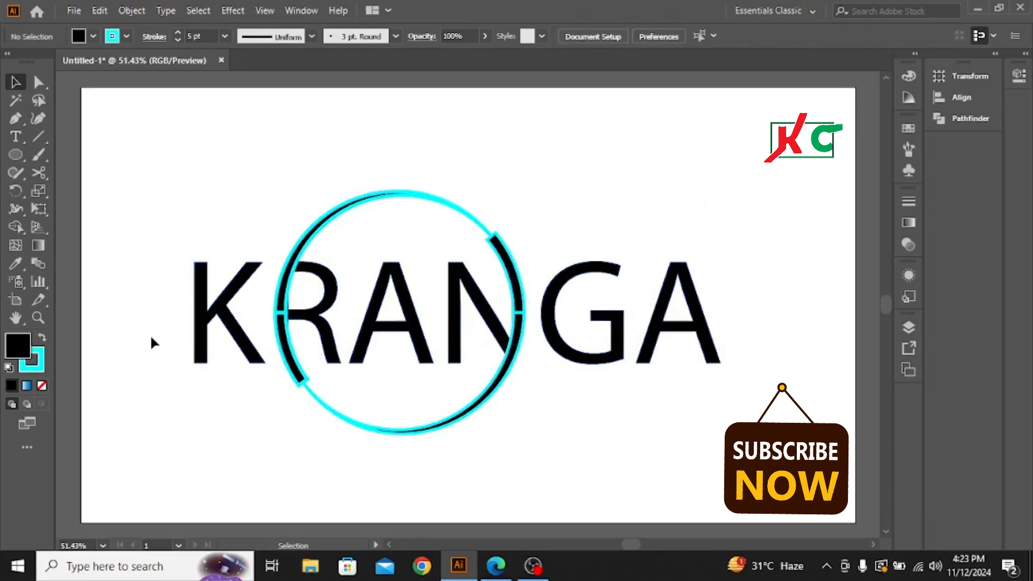